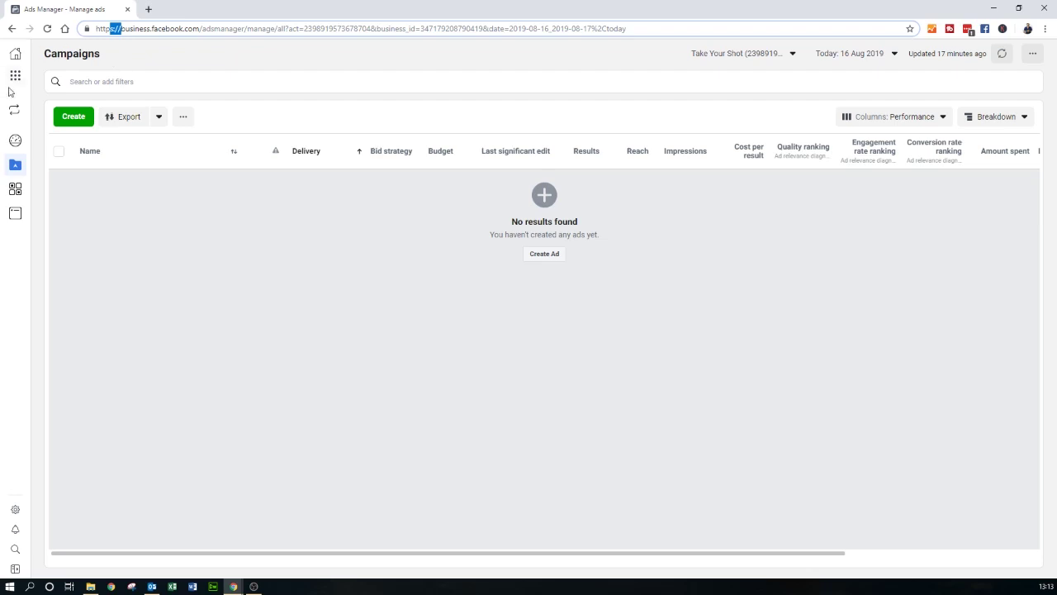
- Open Events Manager from the Business Tools menu's Shortcuts
left_click(15, 75)
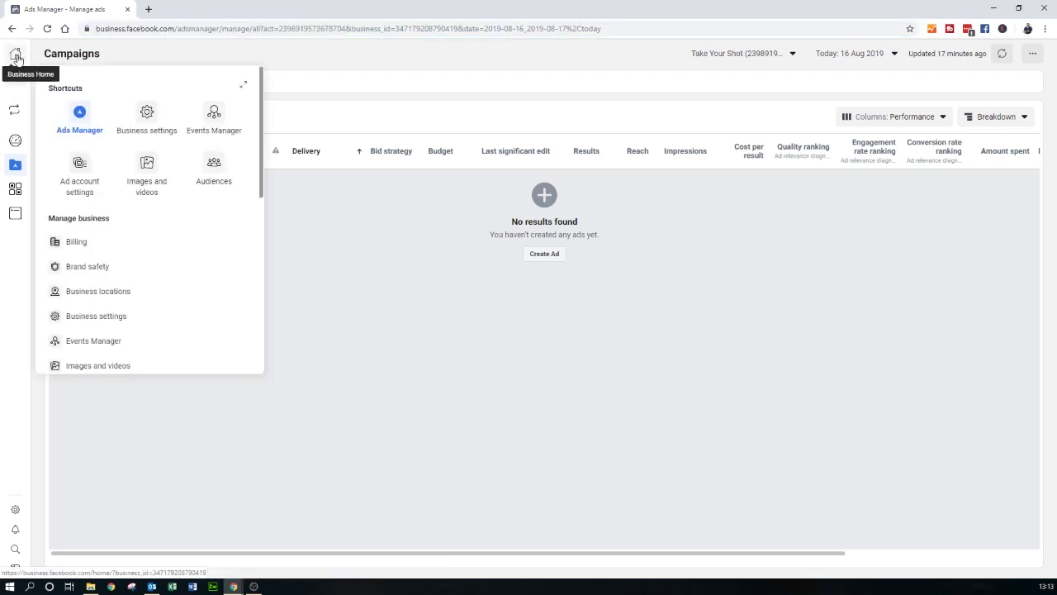
left_click(215, 113)
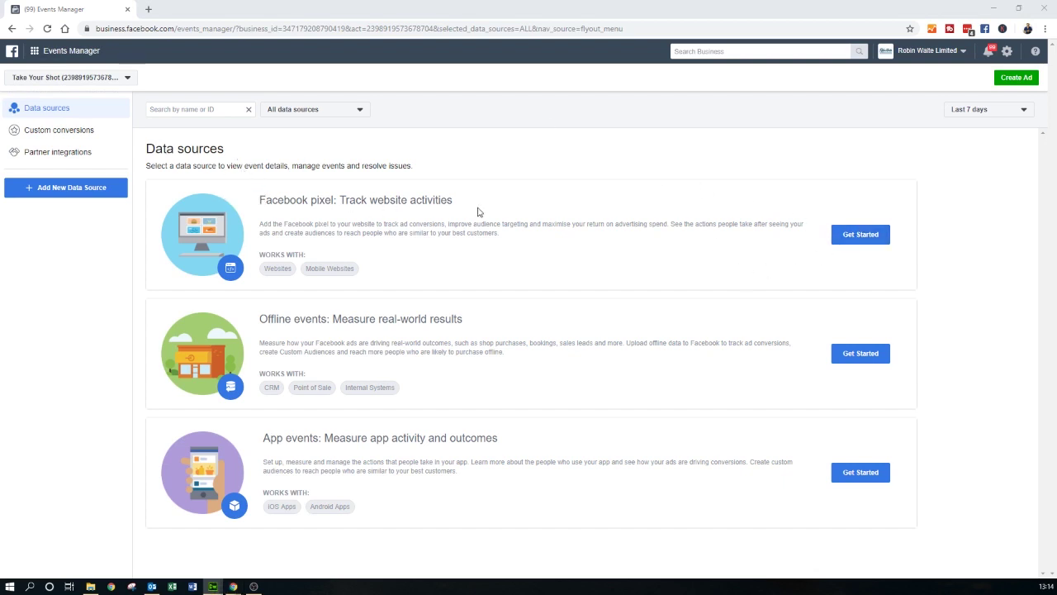
left_click(861, 235)
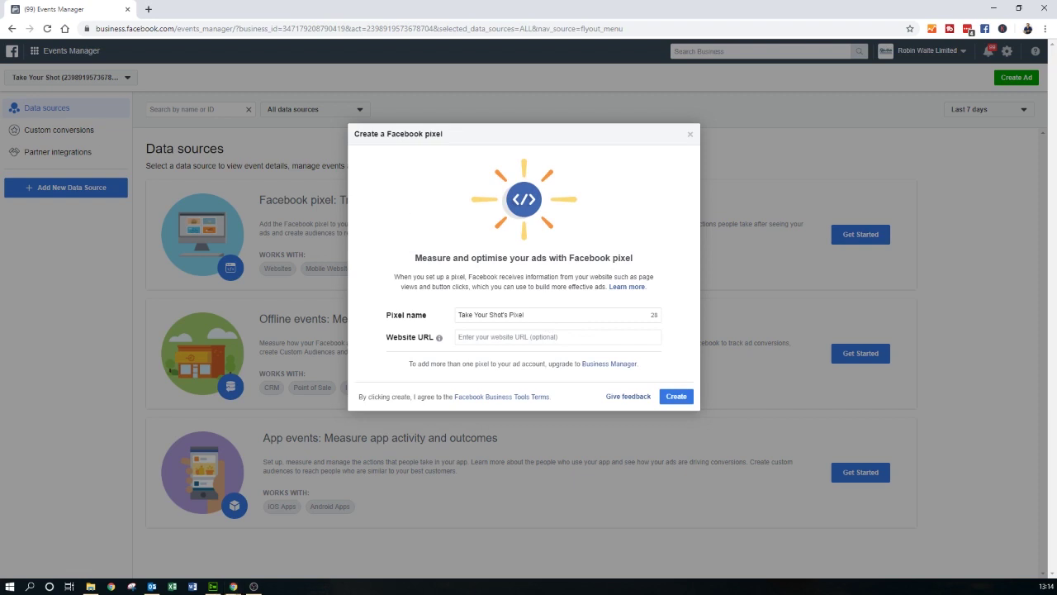
left_click(542, 314)
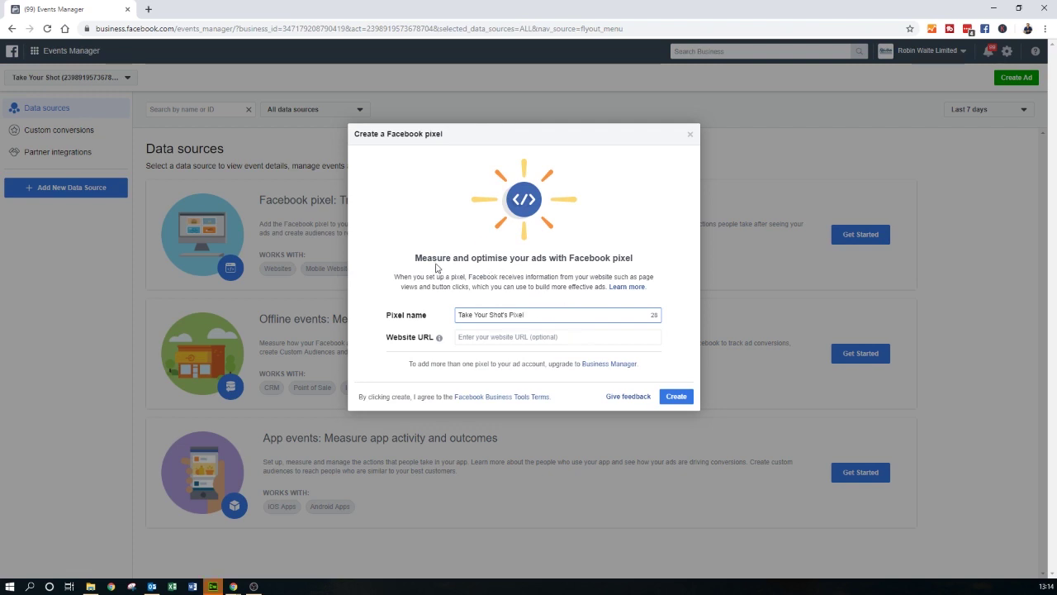
left_click(522, 336)
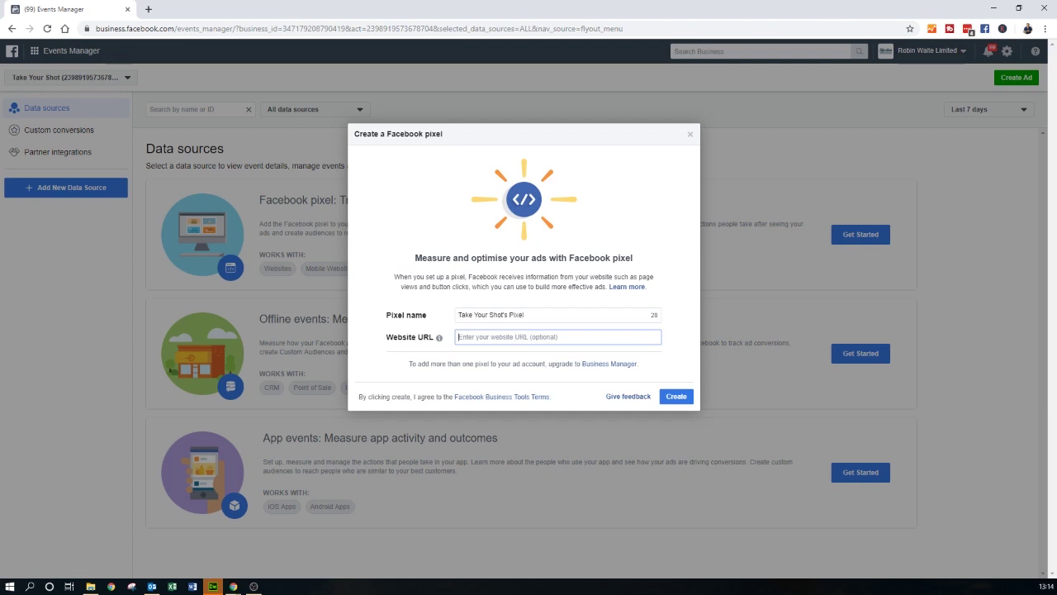
type("https:/")
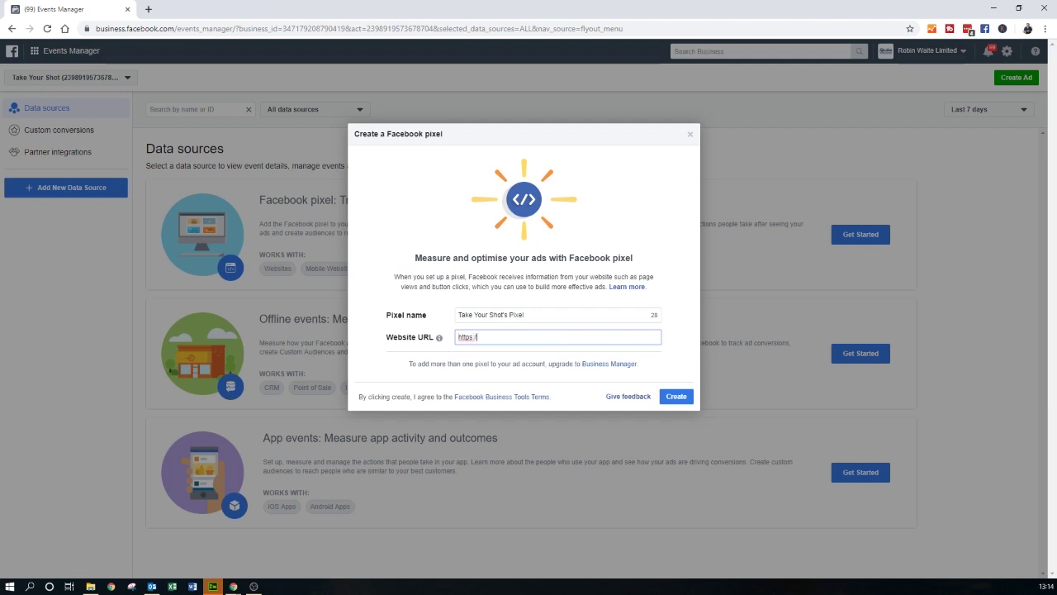
type("/fea")
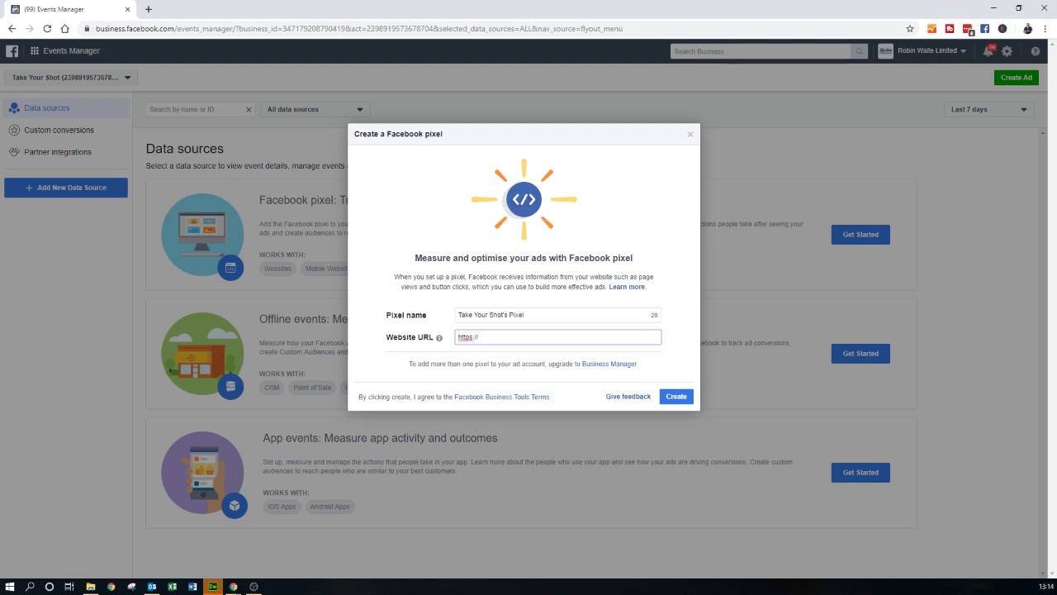
type("rless.biz")
mouse_move(439, 339)
left_click(676, 397)
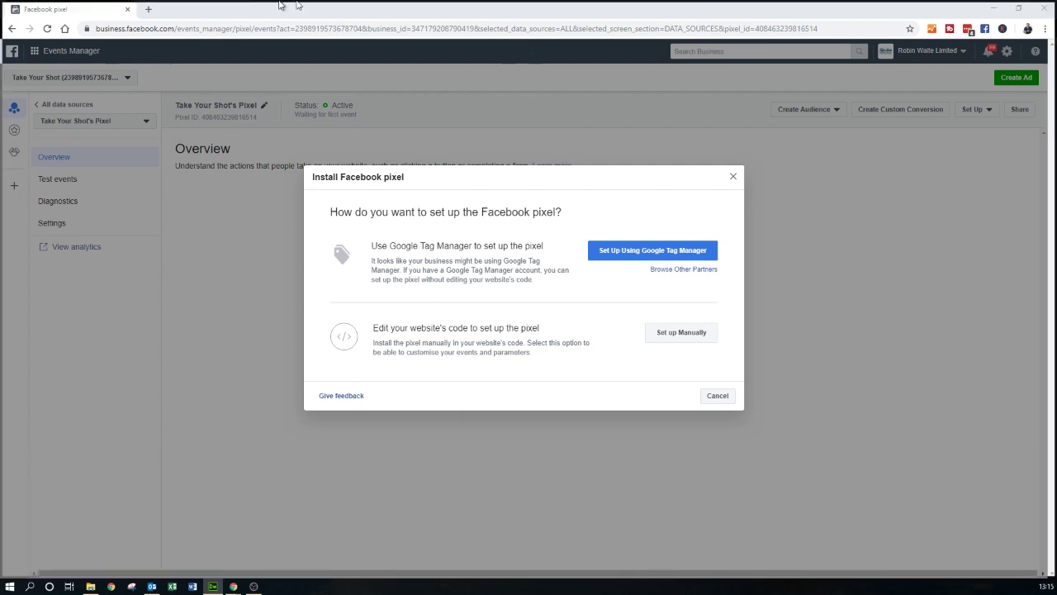
- Choose manual pixel installation and review the instructions with the pixel base code
key("alt+Tab")
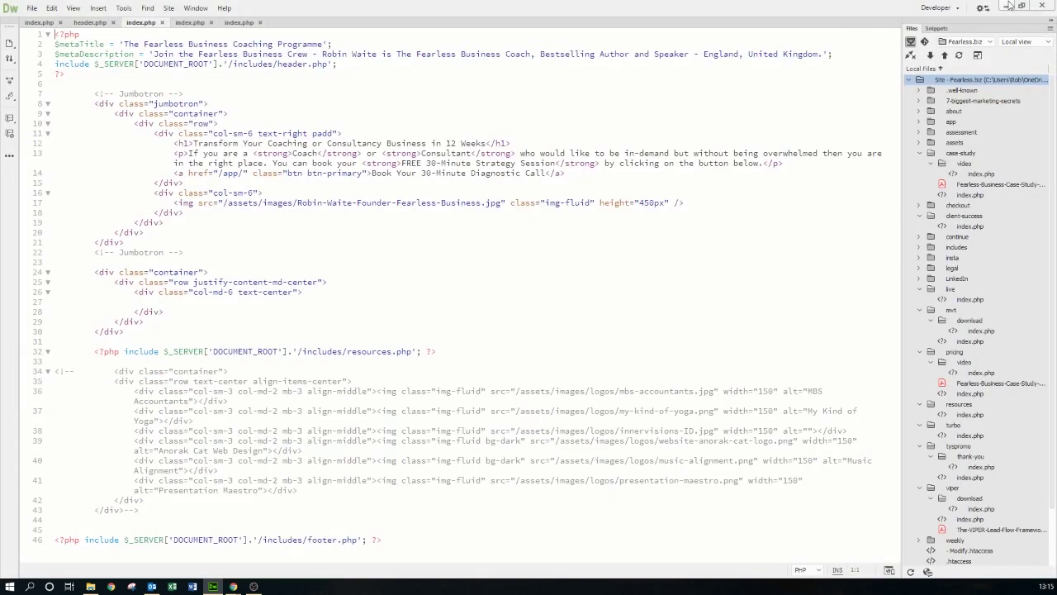
left_click(1006, 6)
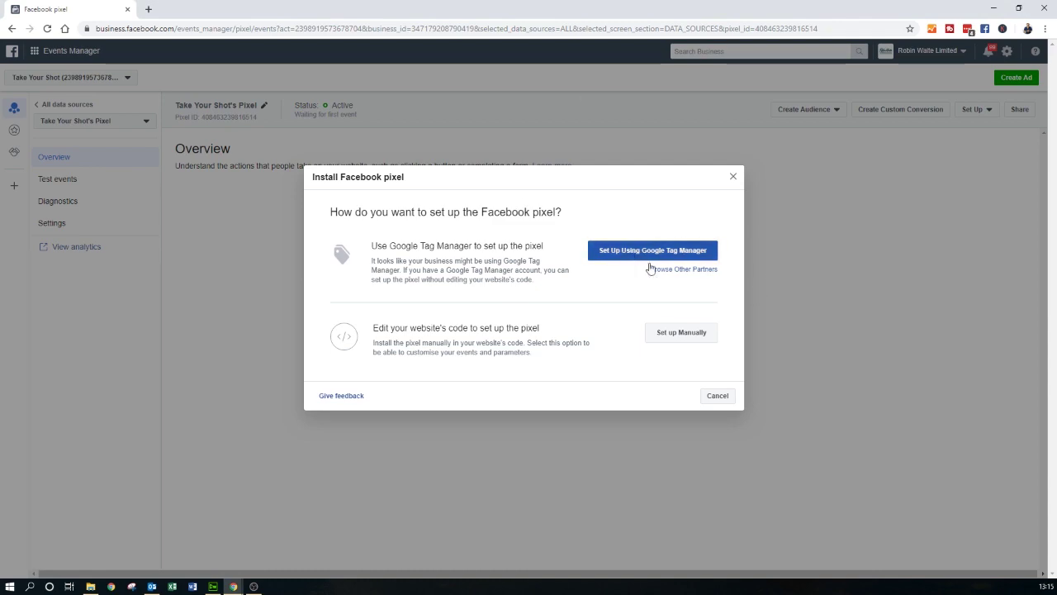
left_click(677, 333)
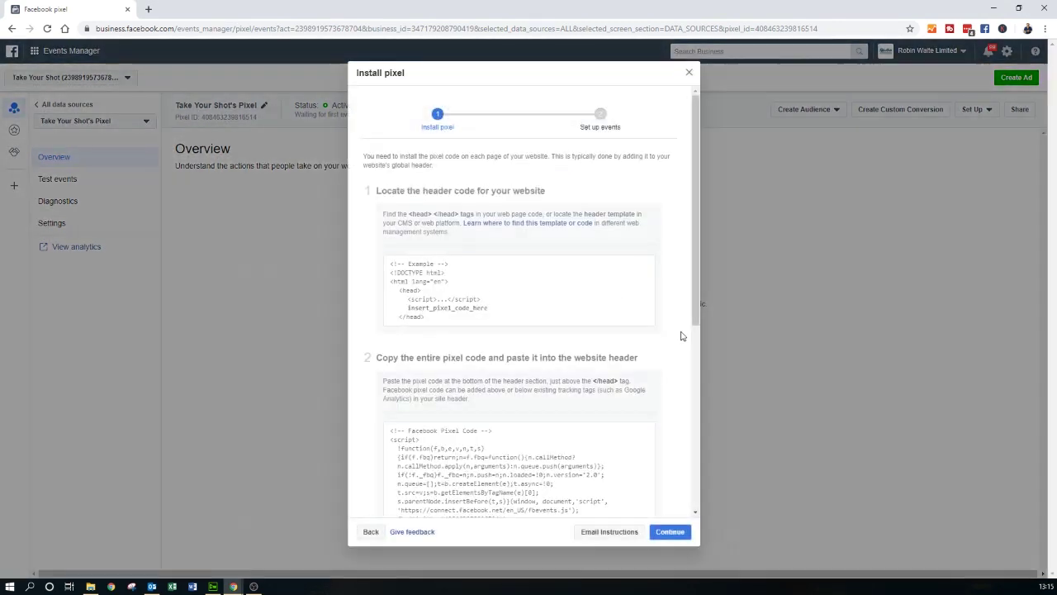
scroll(476, 389, "down", 5)
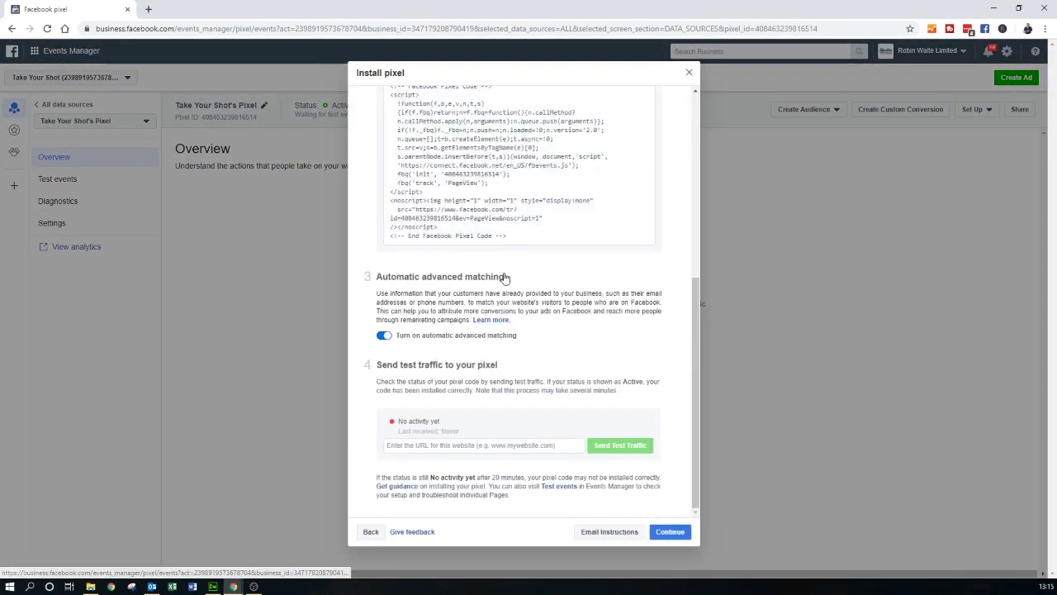
scroll(501, 276, "up", 5)
scroll(514, 323, "down", 1)
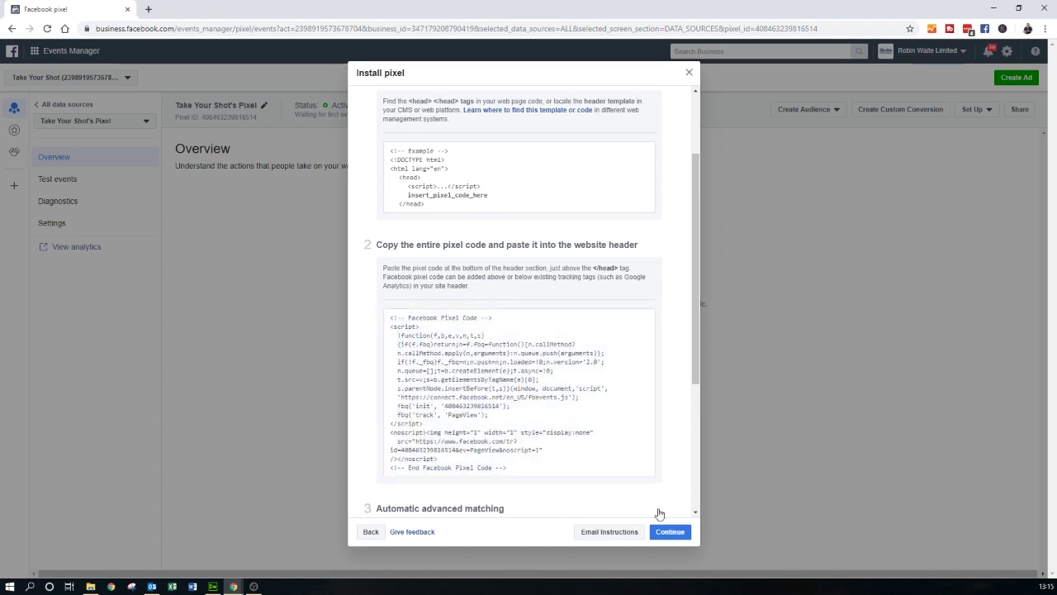
- Open the Email Instructions dialog and review the pixel ID and code
left_click(601, 533)
scroll(487, 264, "down", 3)
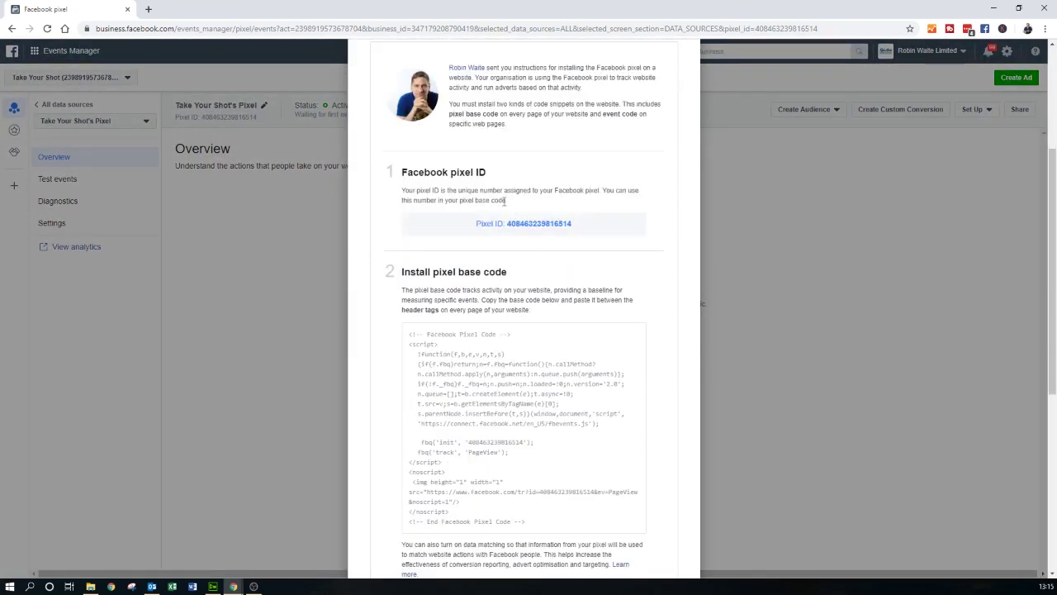
double_click(547, 224)
scroll(560, 184, "down", 1)
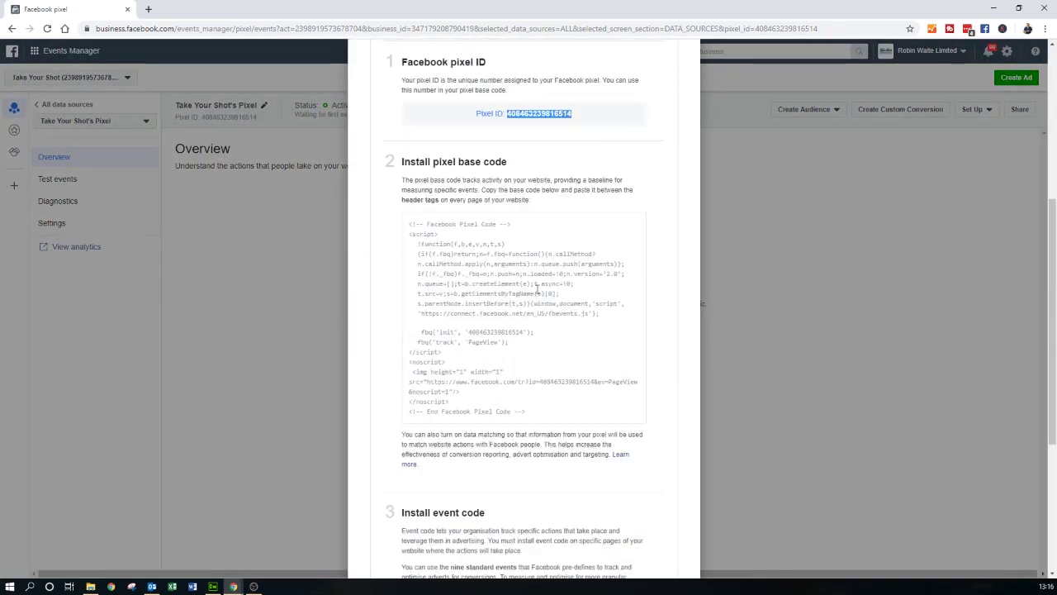
scroll(501, 375, "down", 3)
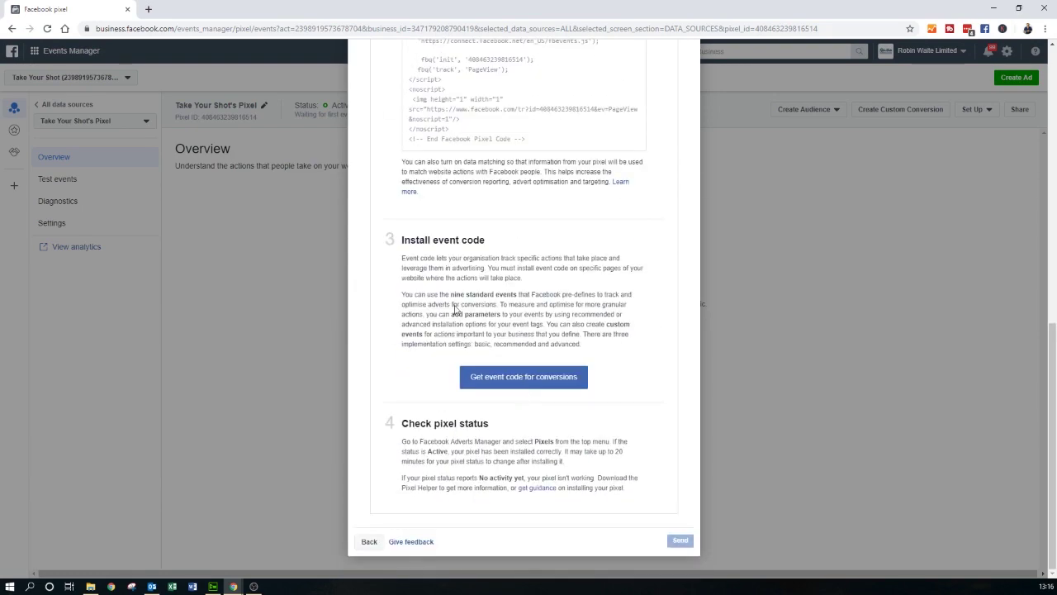
scroll(515, 334, "up", 8)
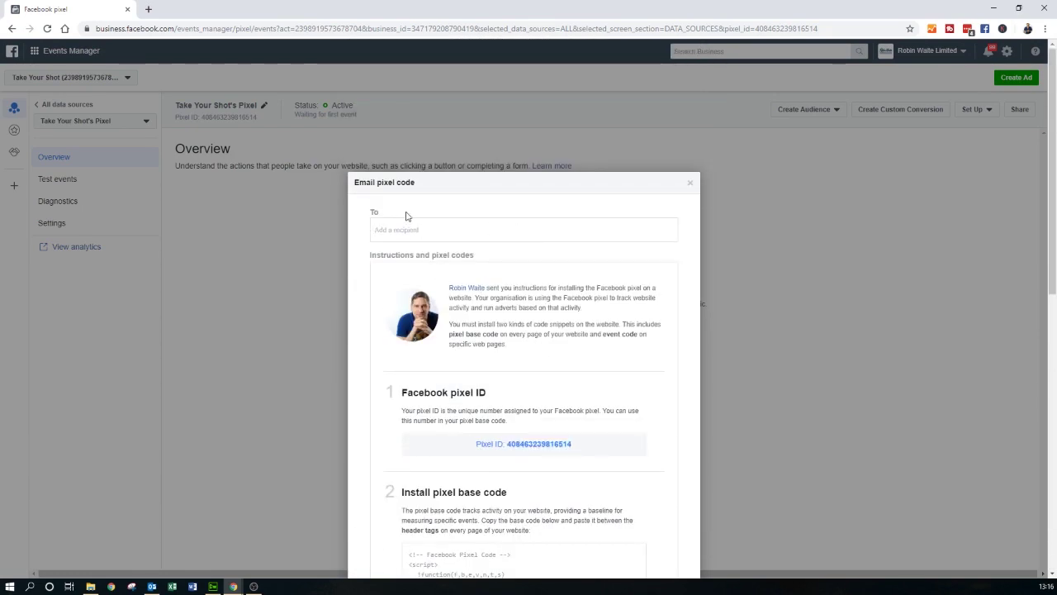
- Enter the web designer's e-mail address as the recipient
left_click(425, 229)
scroll(569, 333, "down", 10)
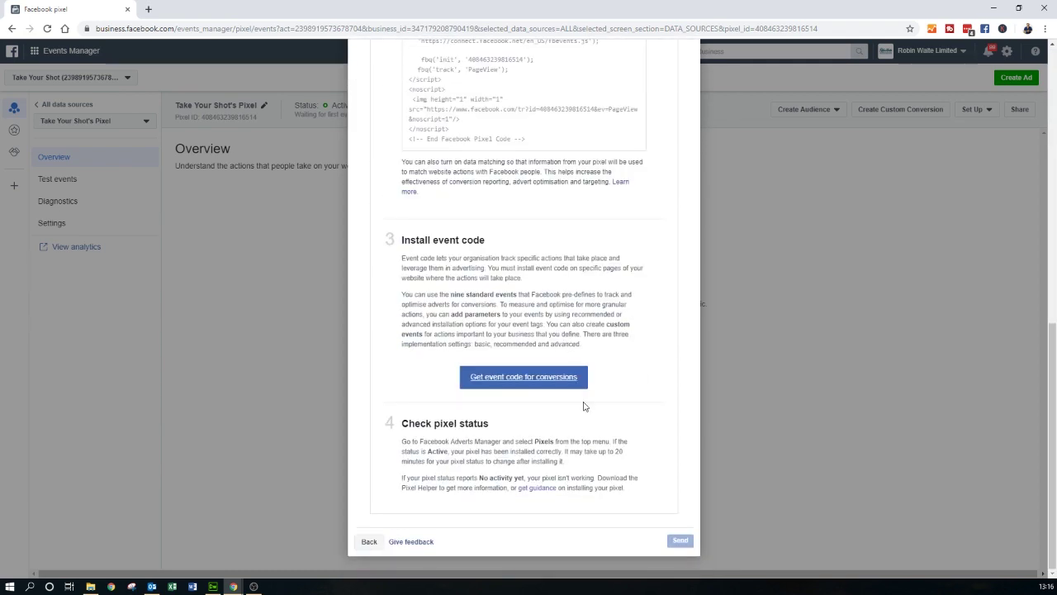
- Copy the pixel code from the install instructions and switch to Dreamweaver
left_click(370, 541)
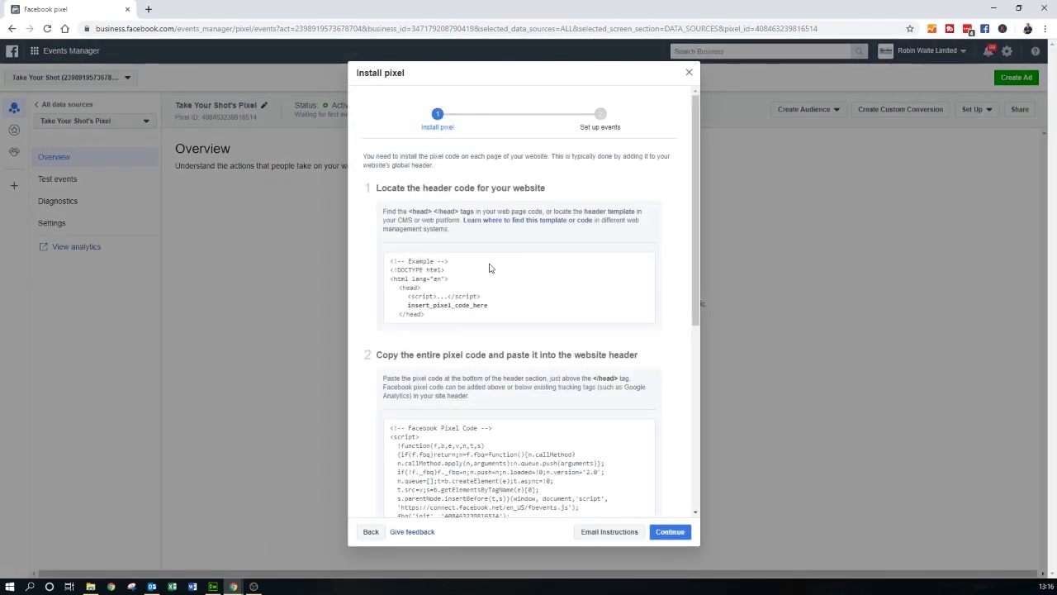
scroll(482, 399, "down", 2)
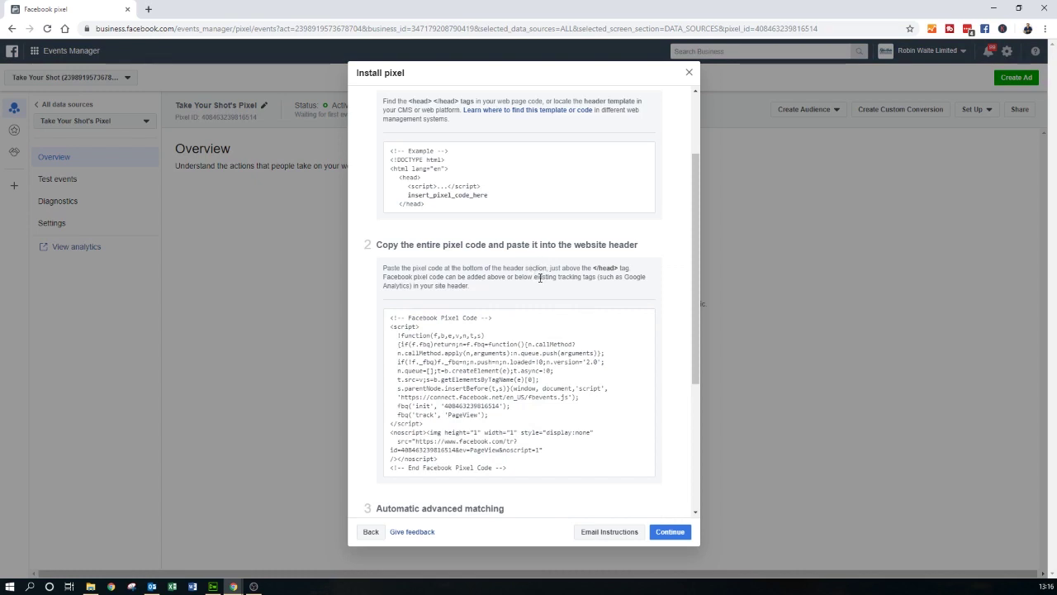
mouse_move(488, 389)
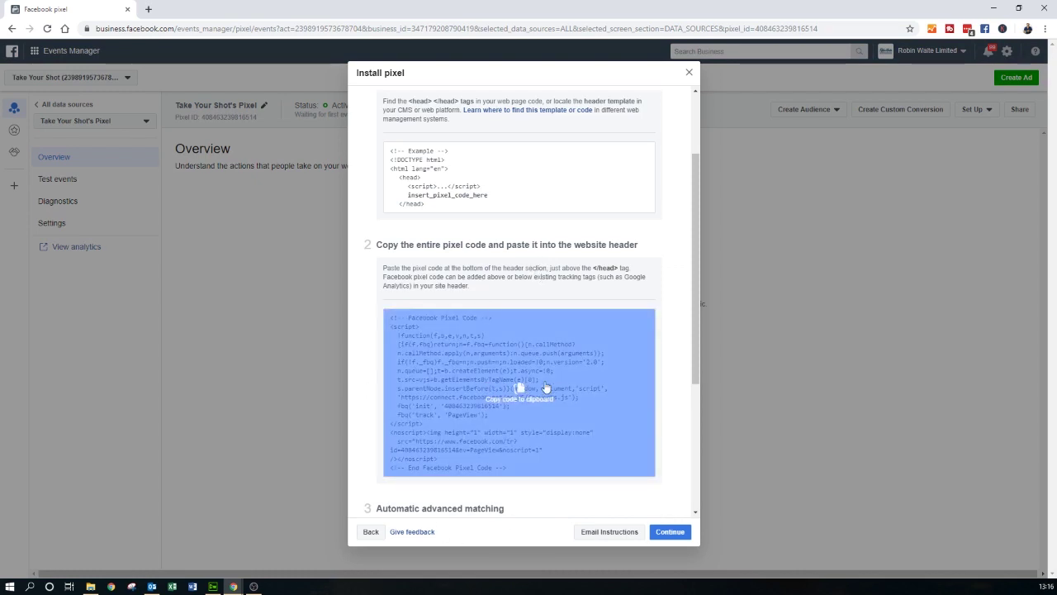
left_click(522, 397)
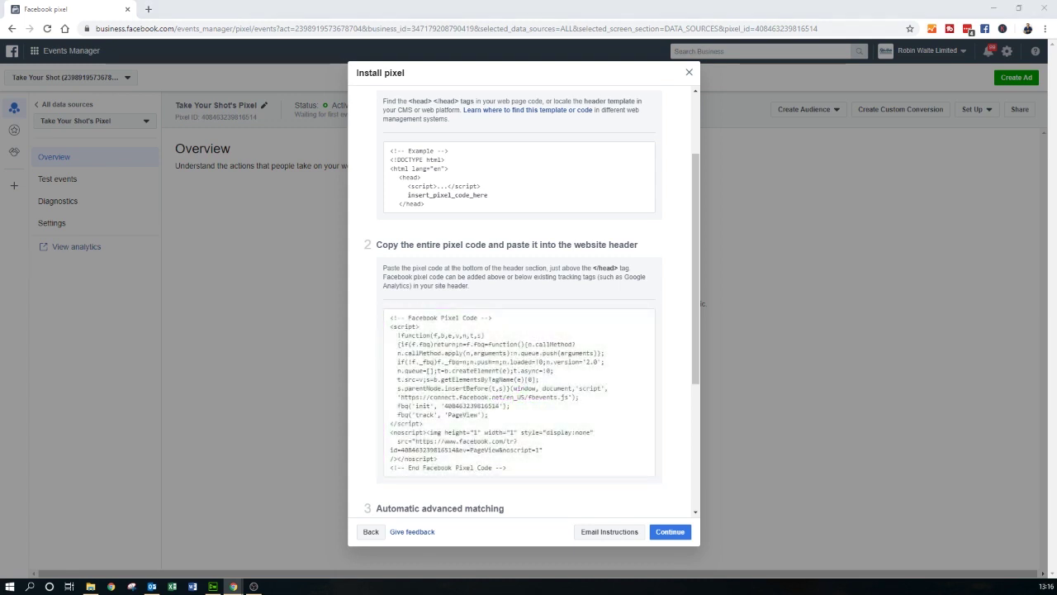
key("alt+Tab")
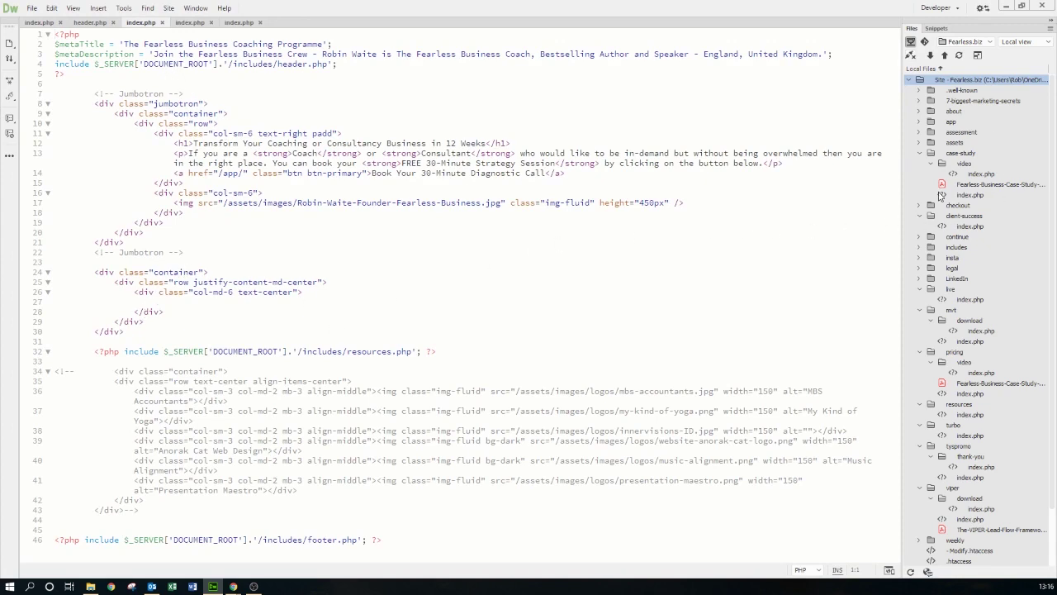
- Open index.php from the tyspromo folder in the Files panel
scroll(944, 199, "down", 2)
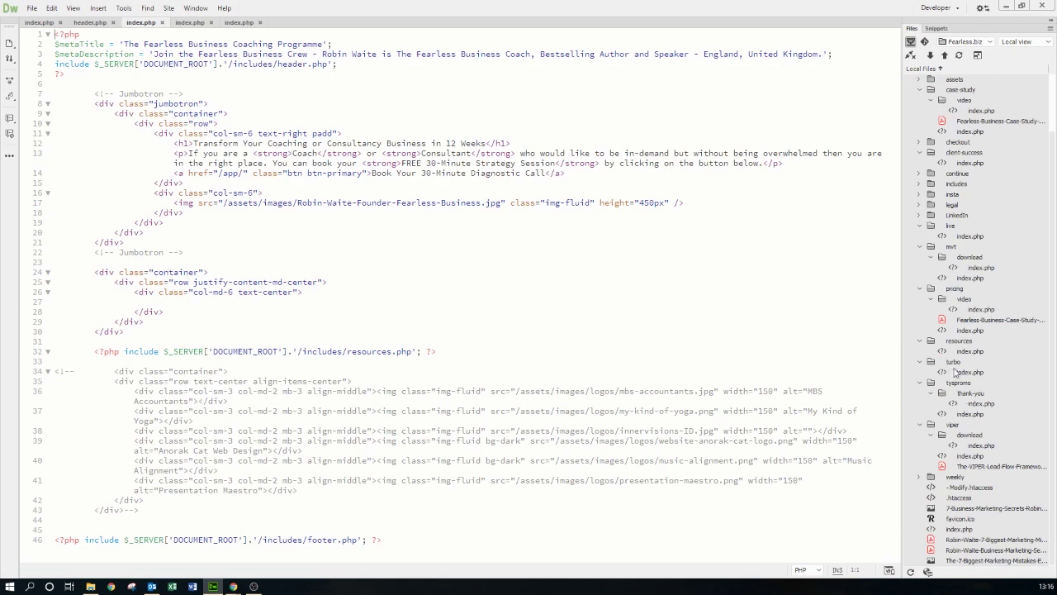
left_click(959, 385)
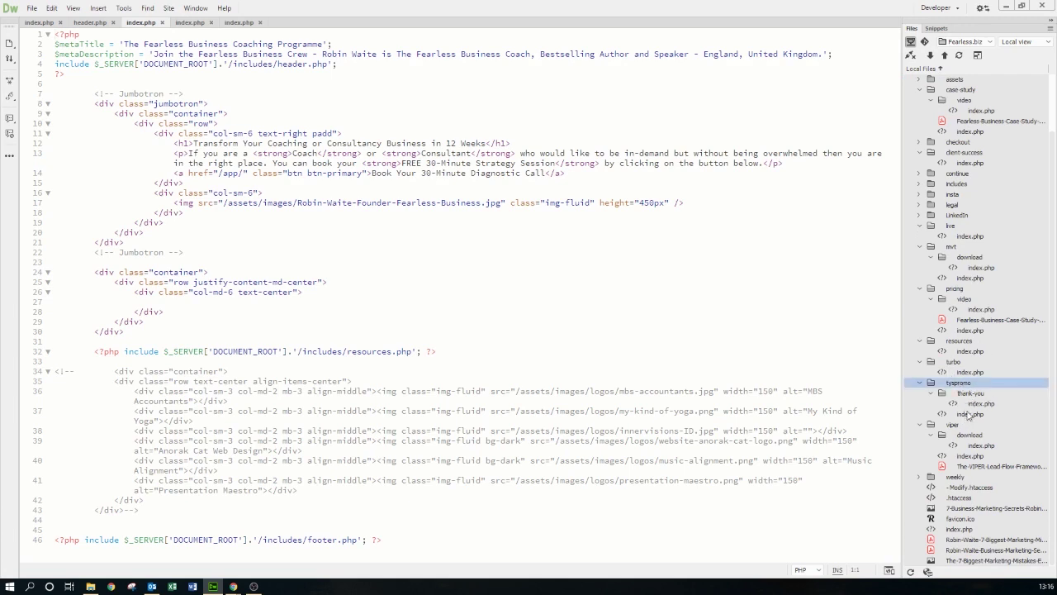
double_click(971, 414)
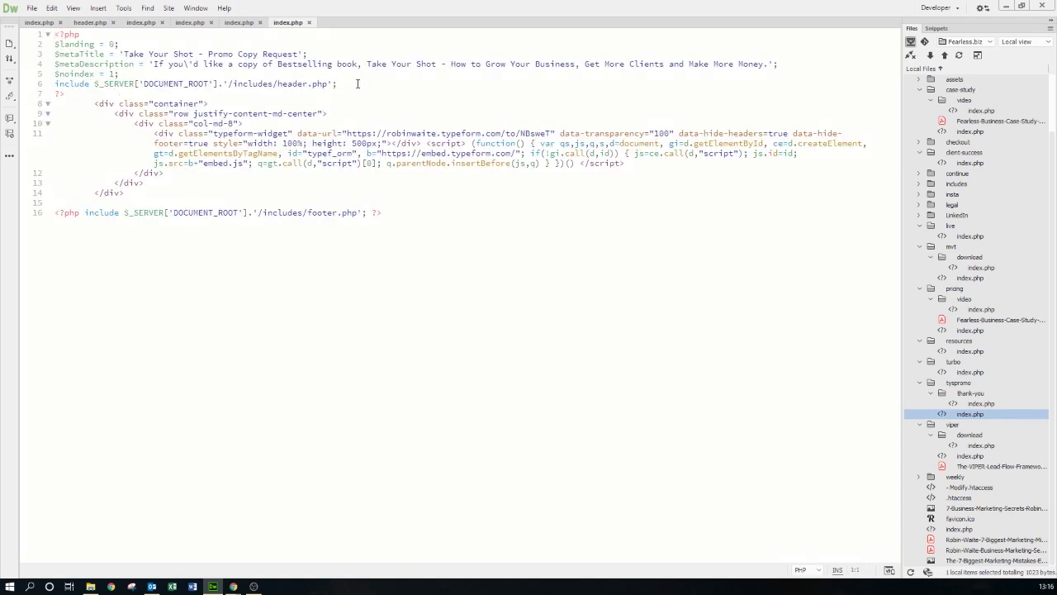
- Paste the pixel code on a new line 8 above the container div and save
left_click(95, 105)
key("Return")
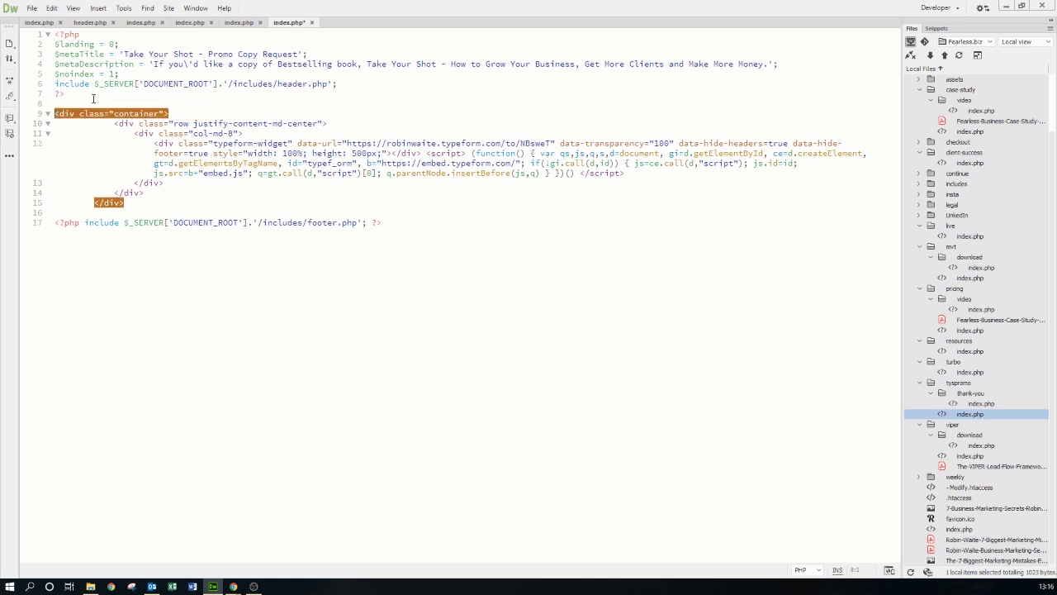
key("Tab")
left_click(100, 103)
key("ctrl+v")
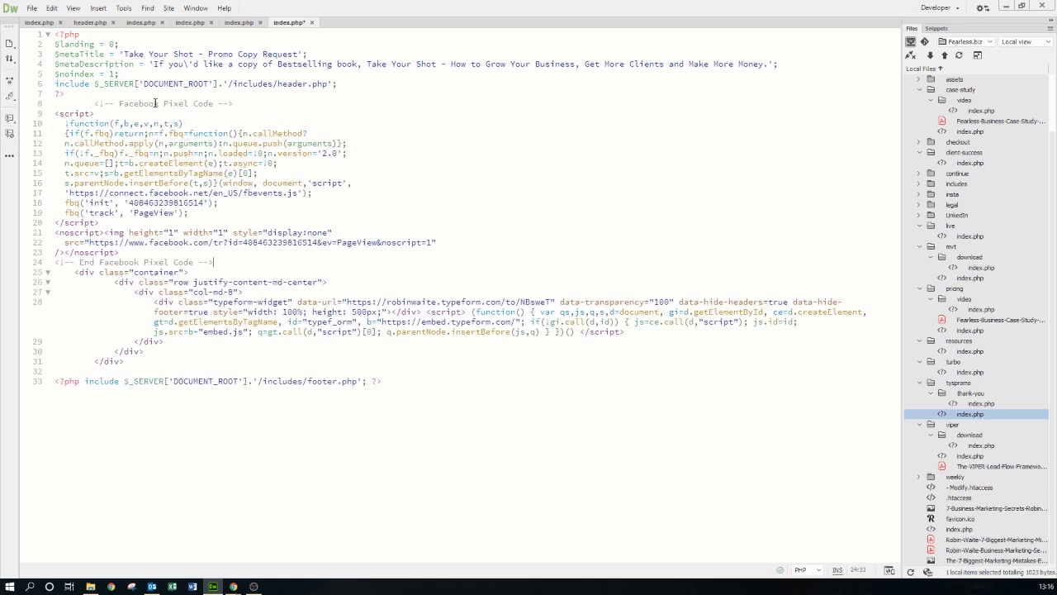
key("ctrl+s")
key("alt+Tab")
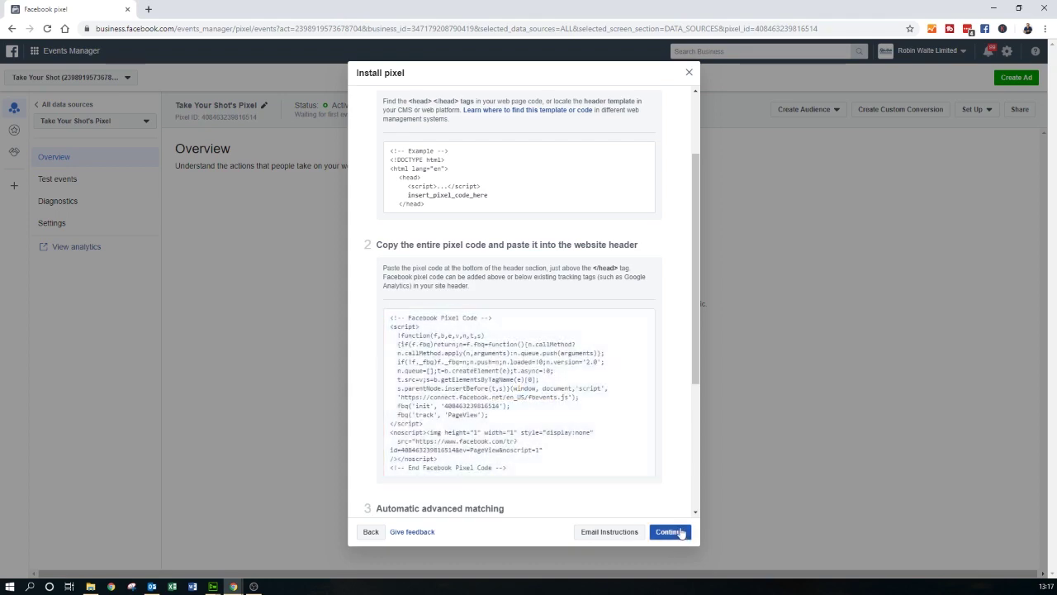
- Finish setup with manual event code and confirm the pixel awaits its first event
left_click(670, 531)
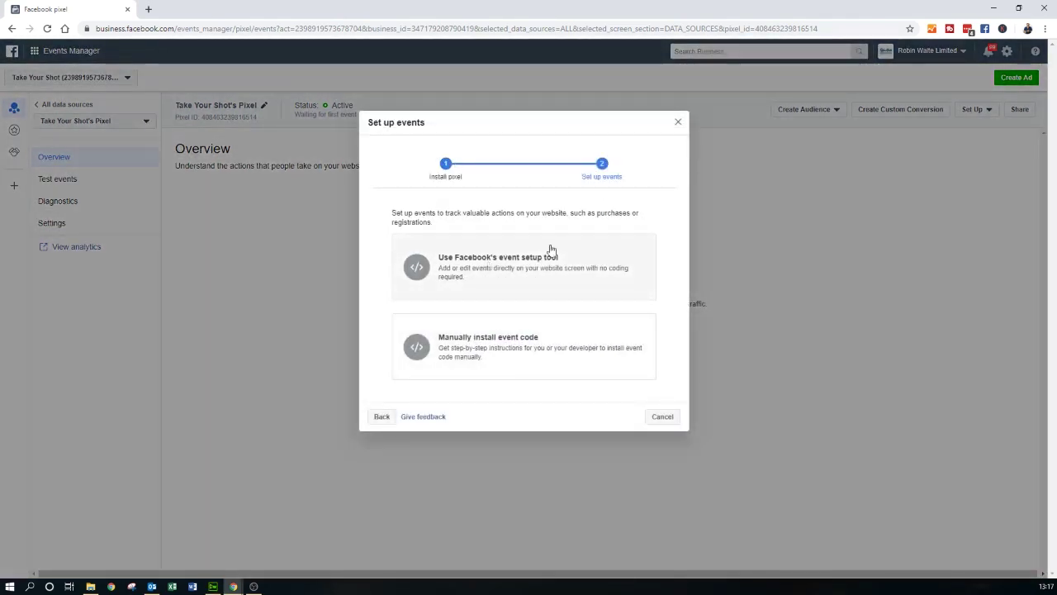
left_click(507, 358)
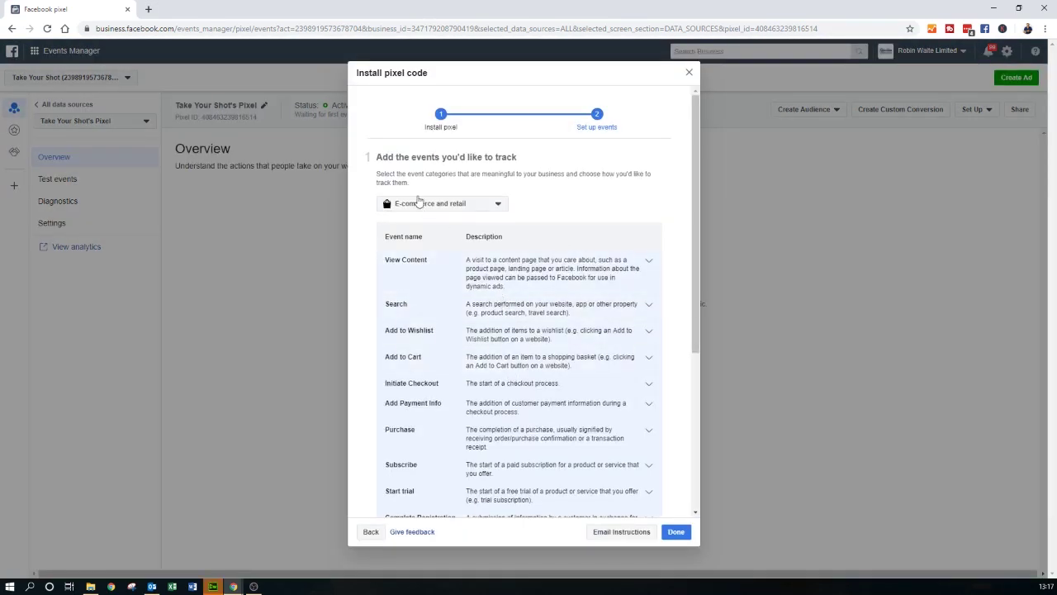
scroll(535, 250, "down", 3)
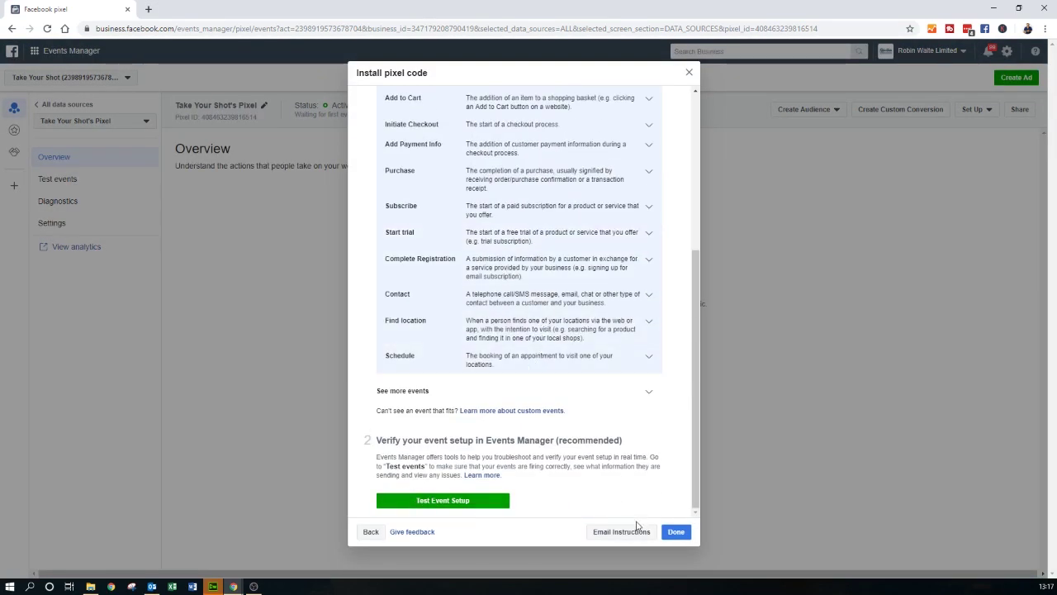
left_click(675, 532)
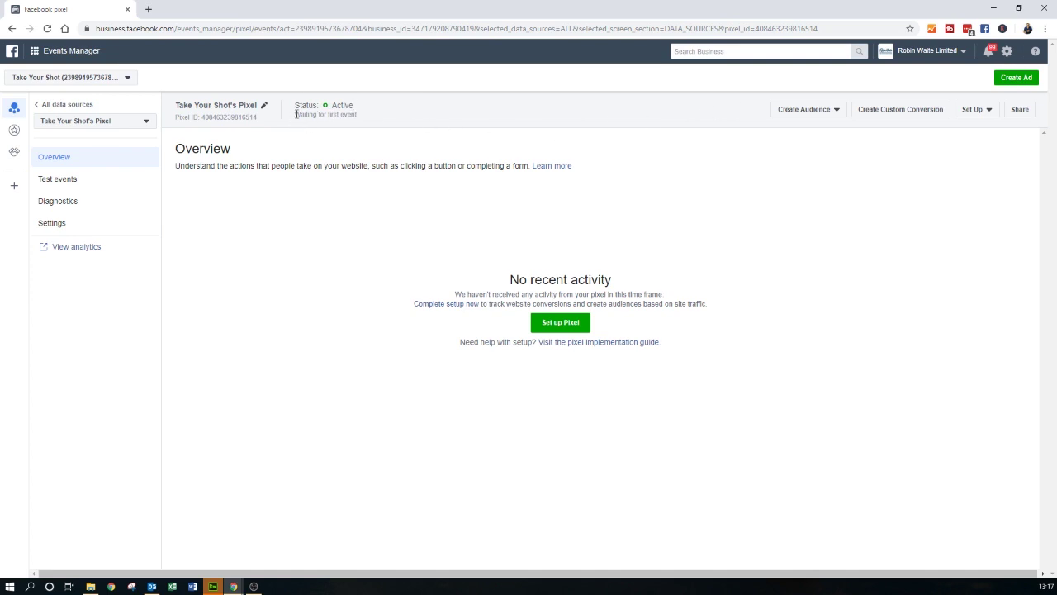
left_click_drag(297, 114, 365, 118)
- Load fearless.biz/tyspromo in a new browser tab
key("ctrl+t")
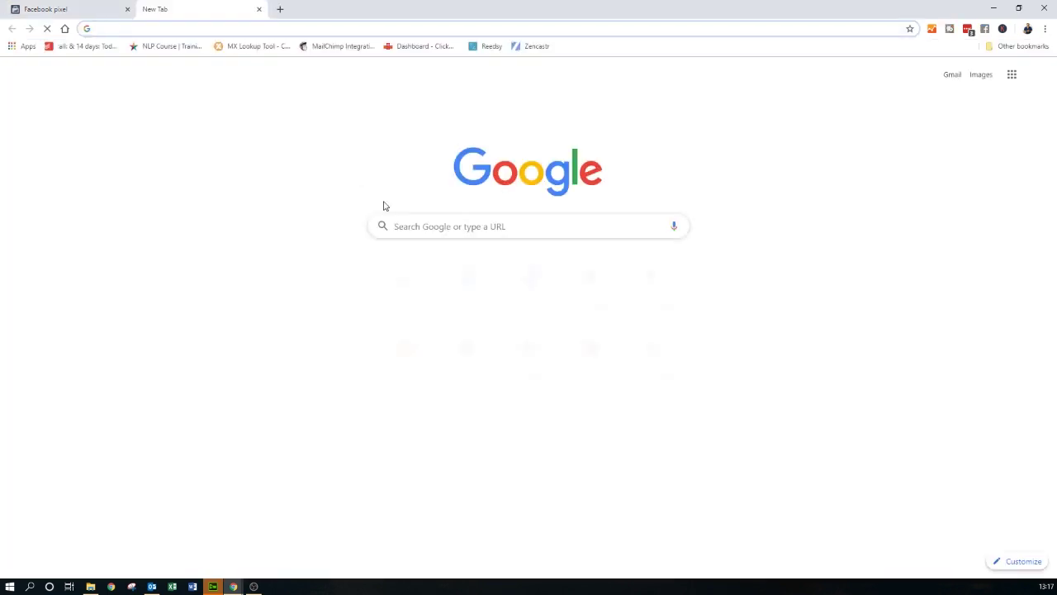
type("fearless")
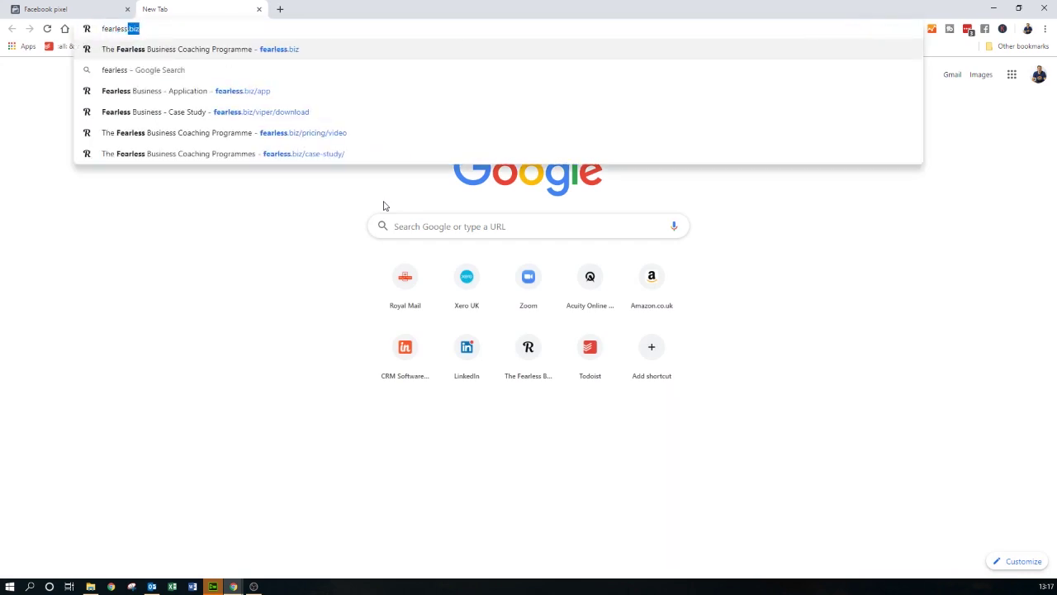
type(".biz/")
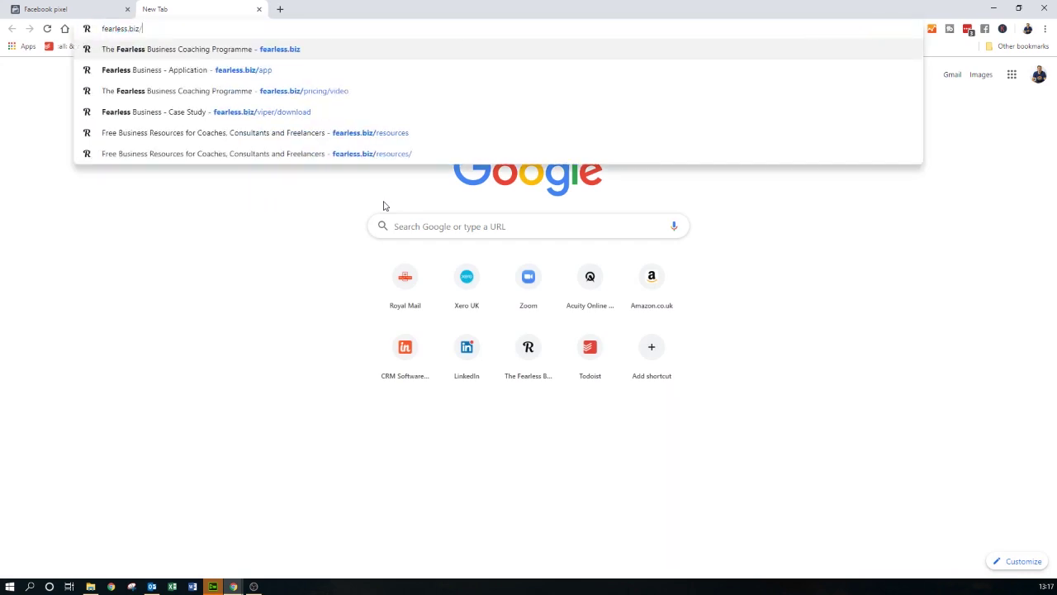
type("tyspromo")
key("Return")
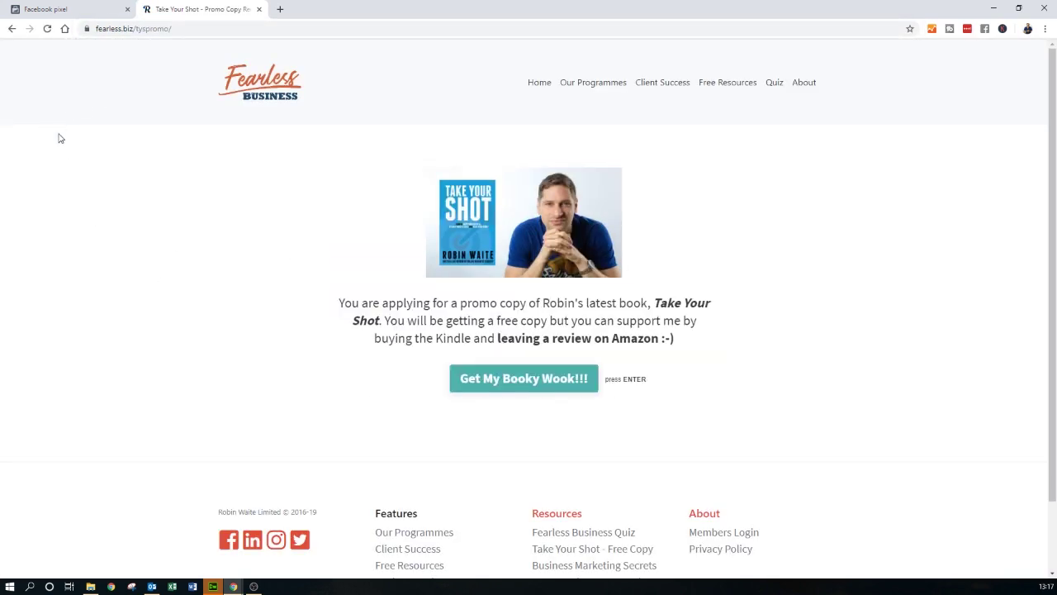
- Verify the Facebook Pixel code in the page source, then return to the pixel tab
right_click(60, 138)
left_click(91, 286)
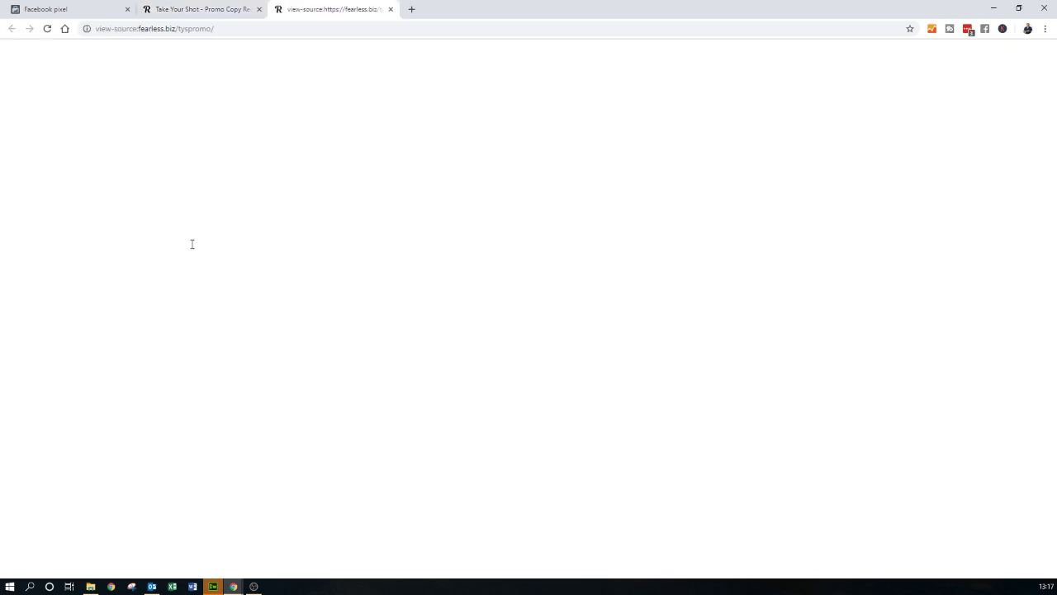
scroll(104, 361, "down", 3)
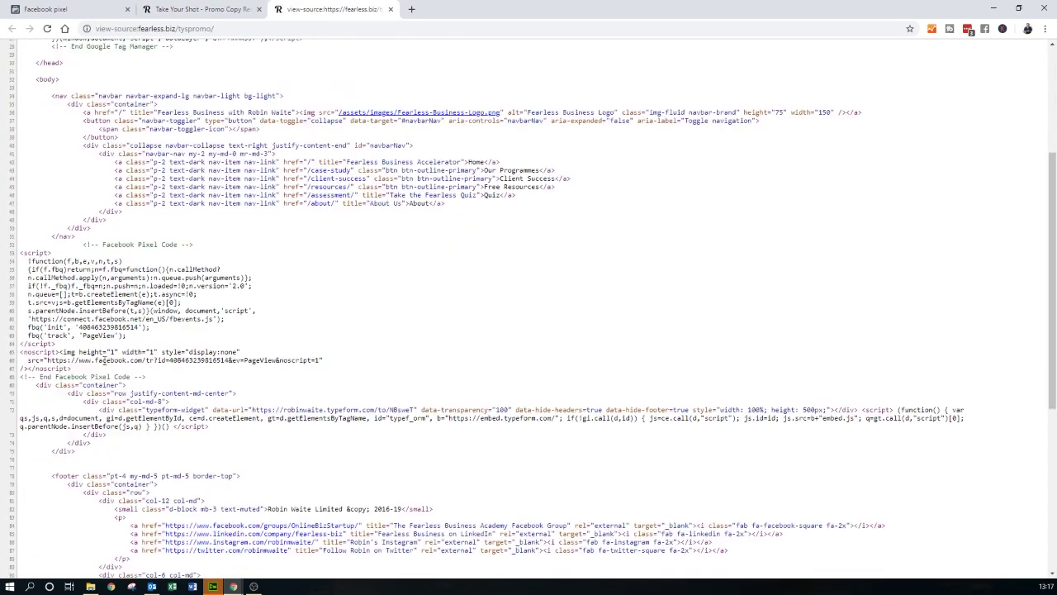
left_click_drag(86, 371, 163, 381)
left_click(389, 9)
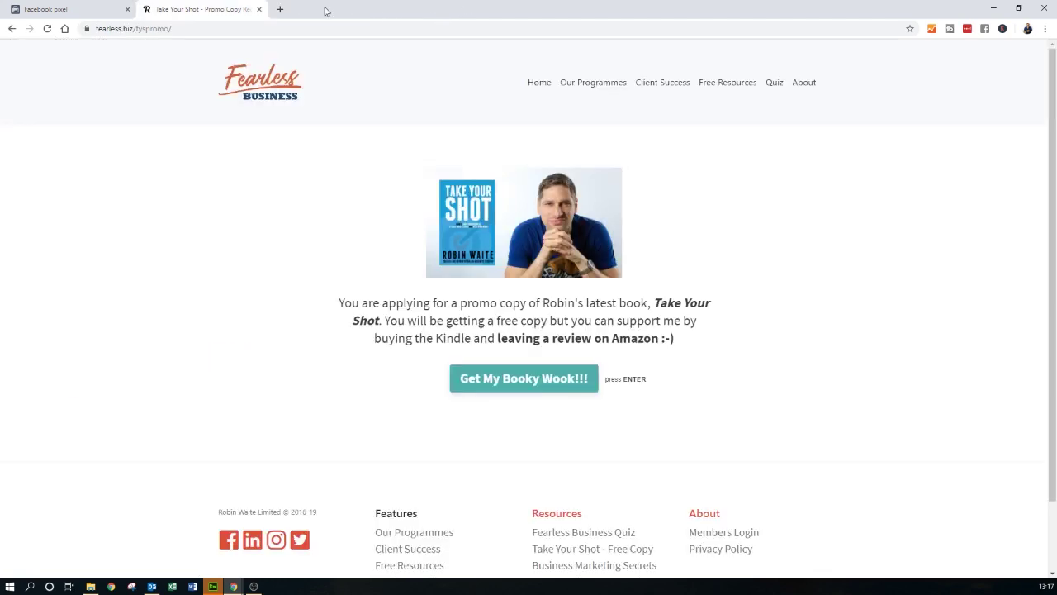
left_click(92, 5)
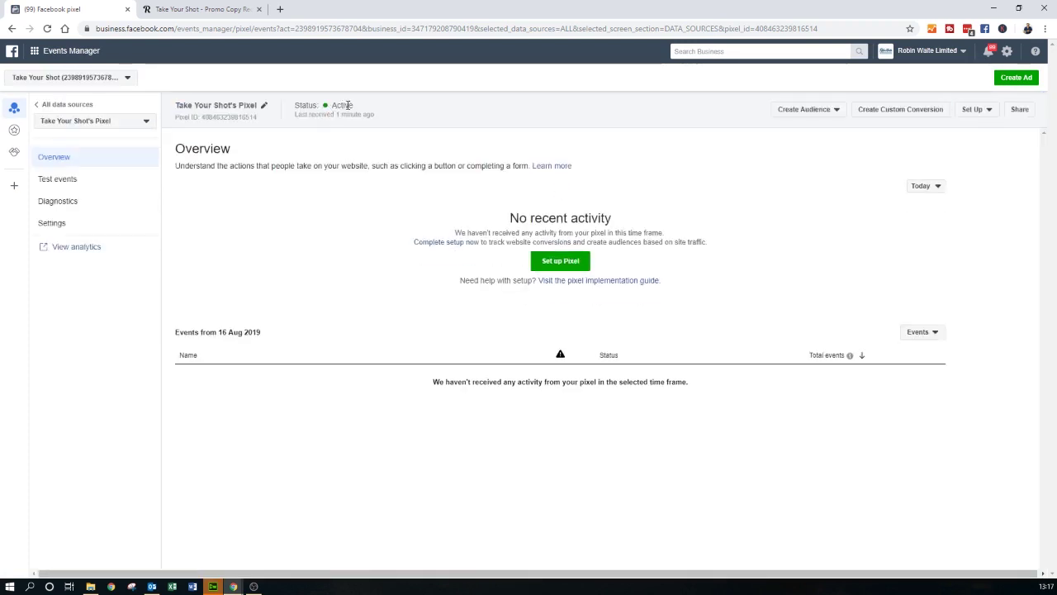
- Check the pixel's status reads Active, last received 1 minute ago
left_click_drag(293, 121, 376, 120)
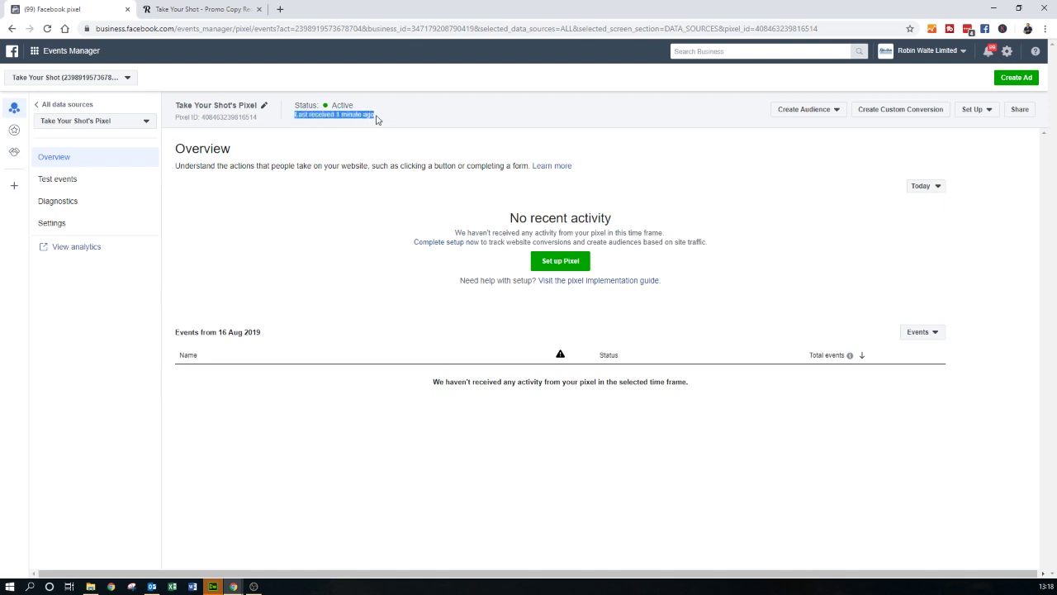
left_click(341, 181)
- Load eventbrite.co.uk in a new tab and open Manage Events for StroudNet Autumn Edition
left_click(280, 9)
type("eventb")
key("BackSpace")
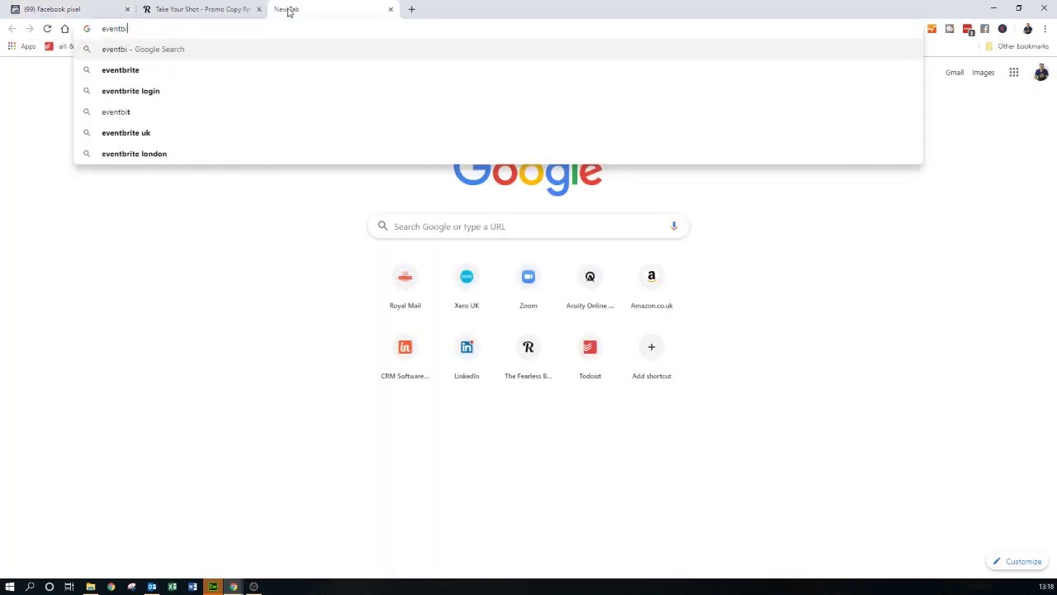
key("Down")
key("Down")
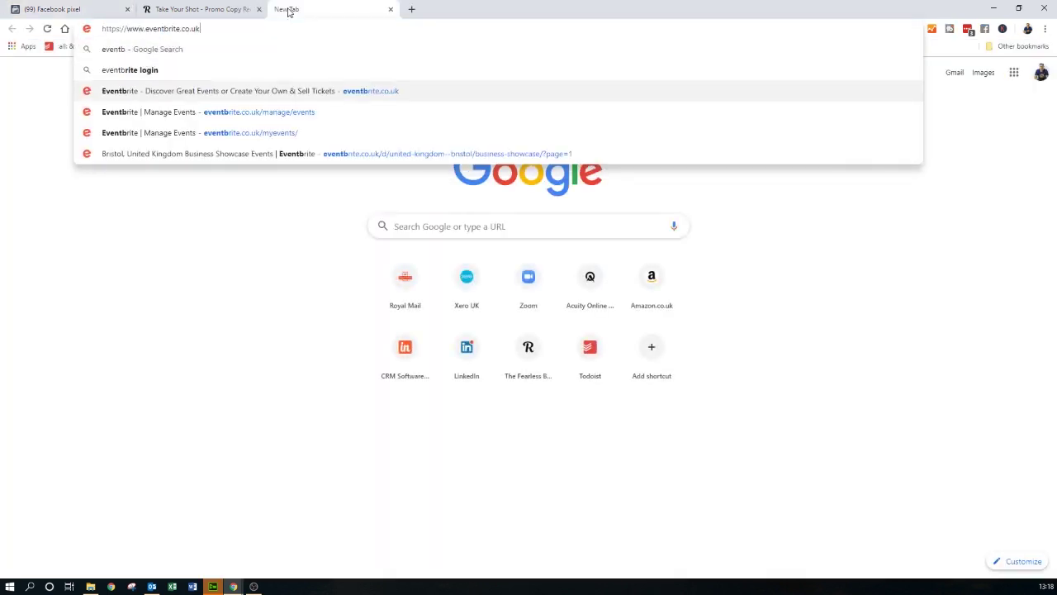
key("Return")
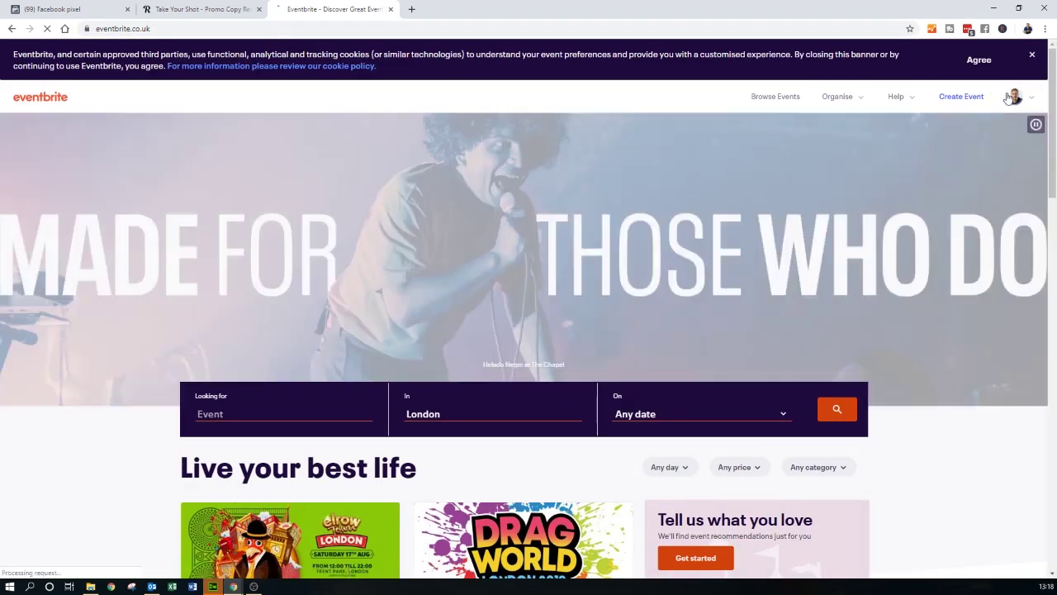
mouse_move(1028, 97)
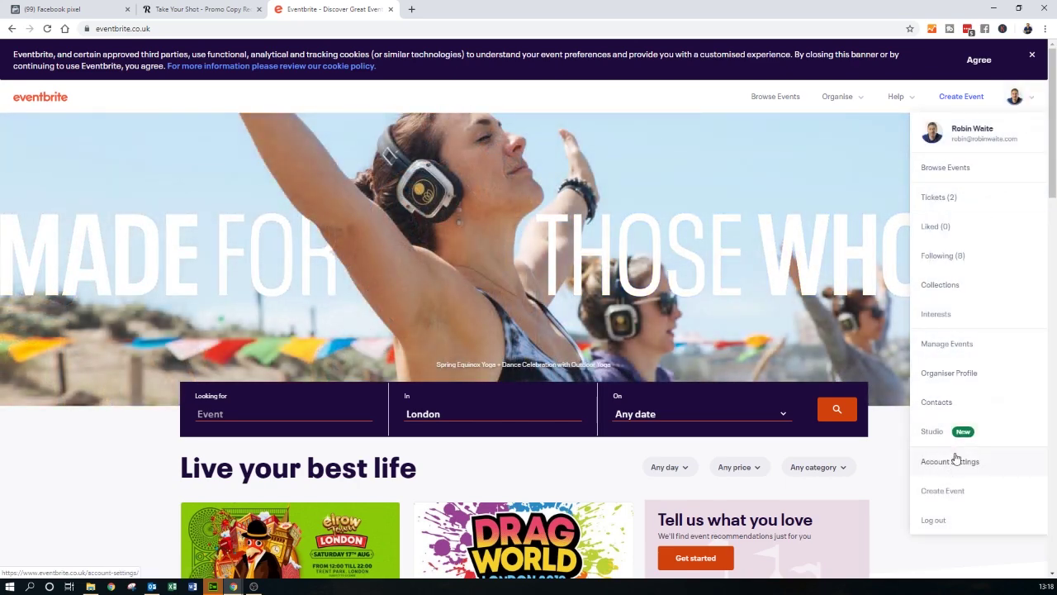
left_click(946, 347)
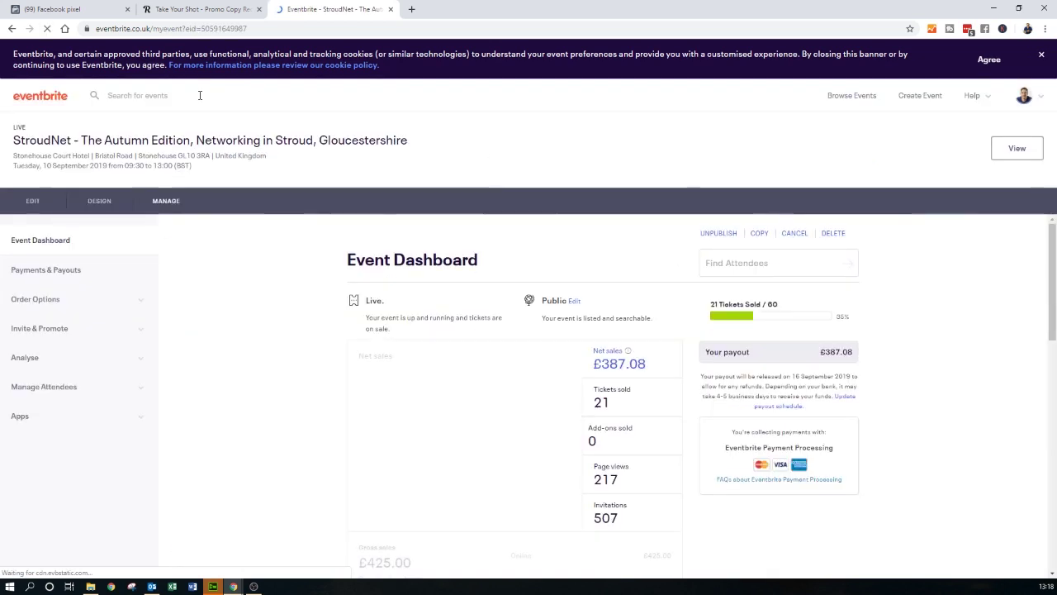
- Open the event's Tracking Pixels list and edit the first Facebook Pixel's ID field
left_click(72, 358)
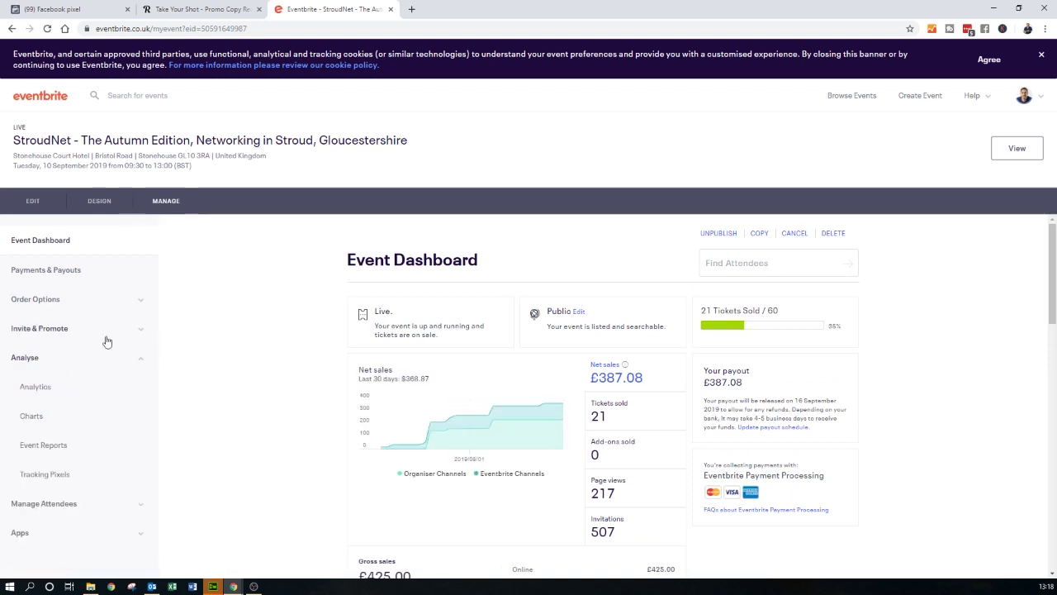
left_click(55, 476)
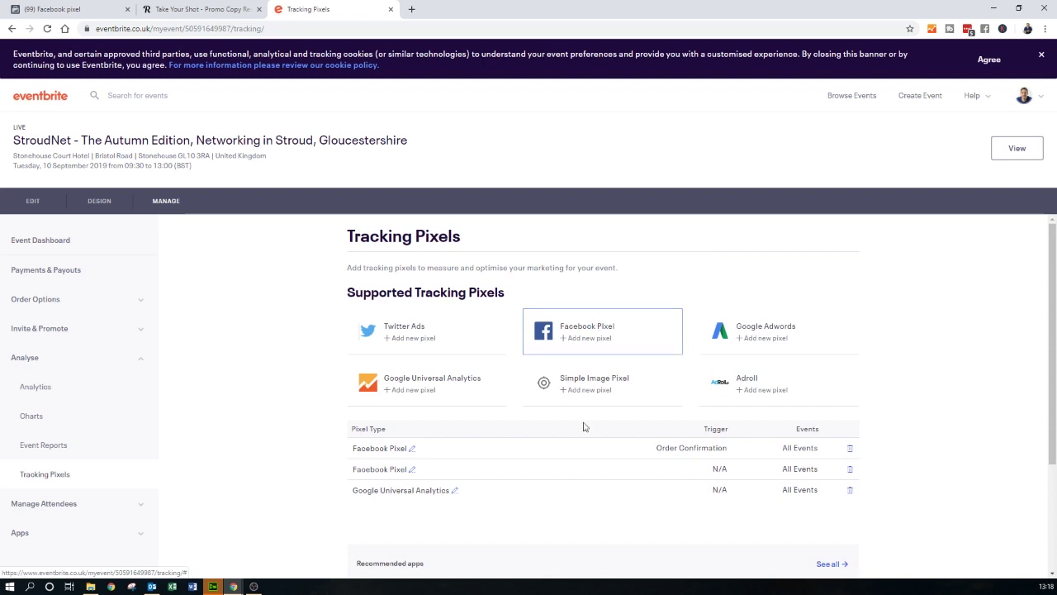
left_click(411, 450)
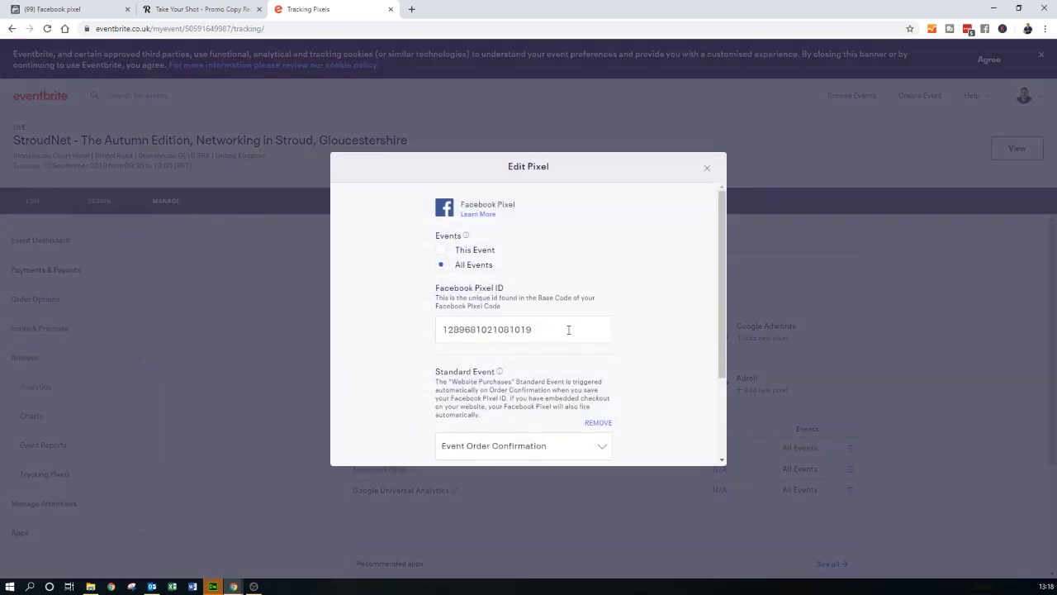
left_click(568, 329)
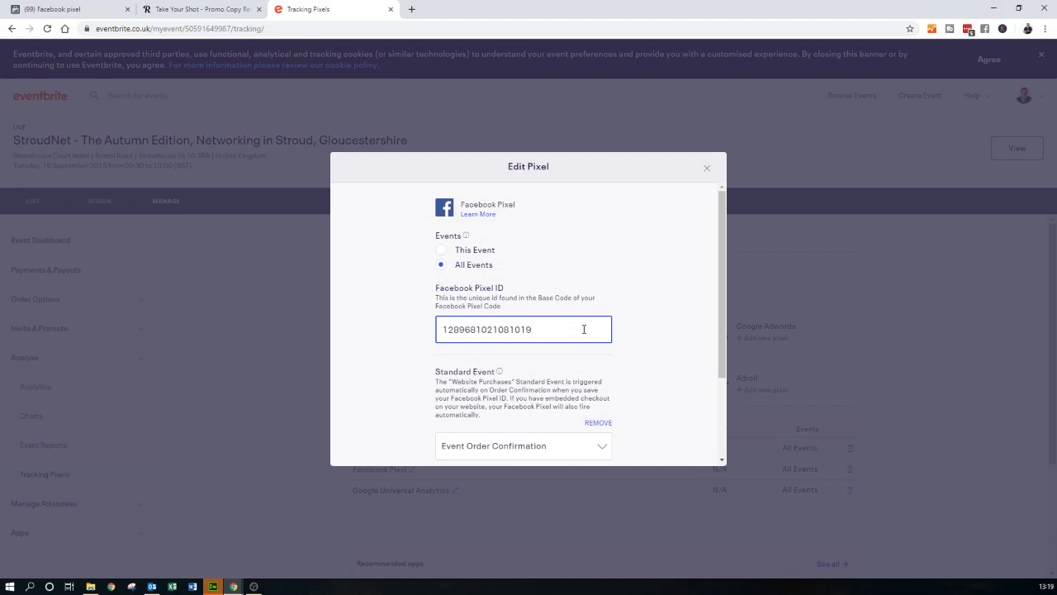
left_click_drag(570, 327, 455, 325)
left_click(548, 329)
- Copy the pixel ID from Events Manager
left_click(75, 8)
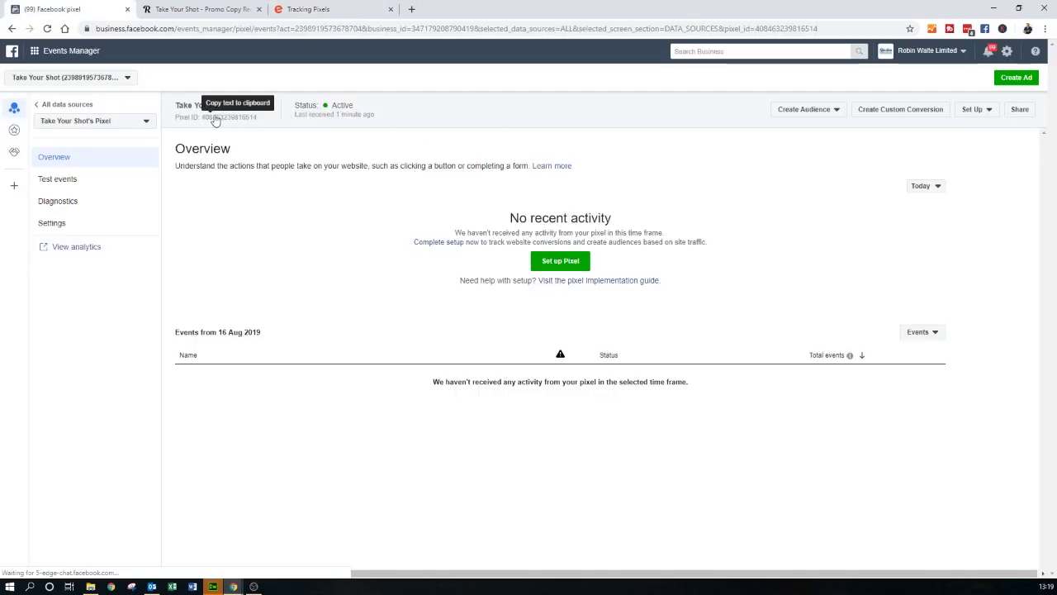
left_click_drag(257, 118, 176, 115)
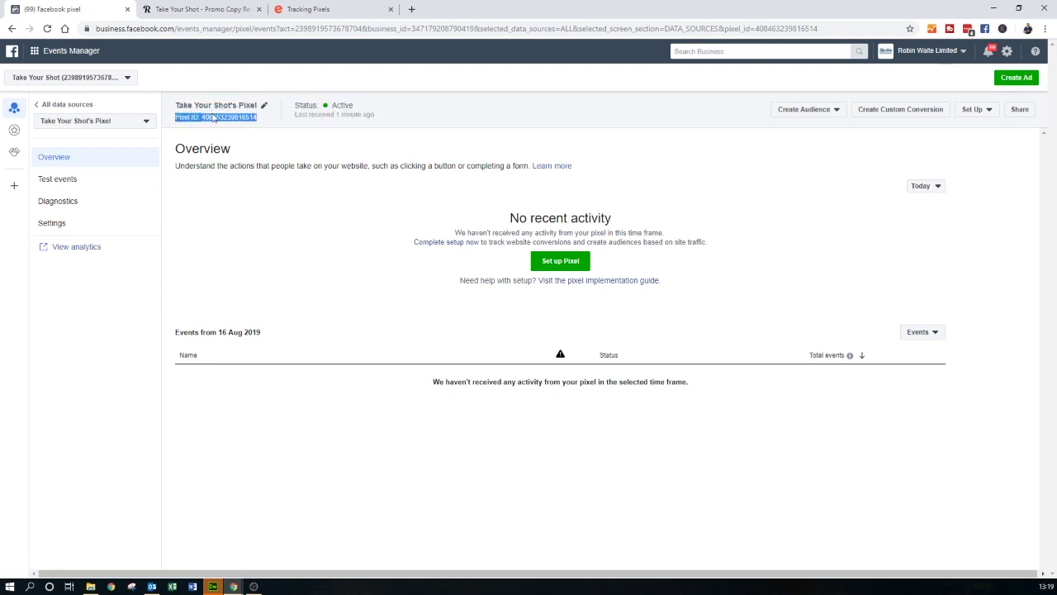
left_click(250, 120)
left_click_drag(262, 118, 217, 122)
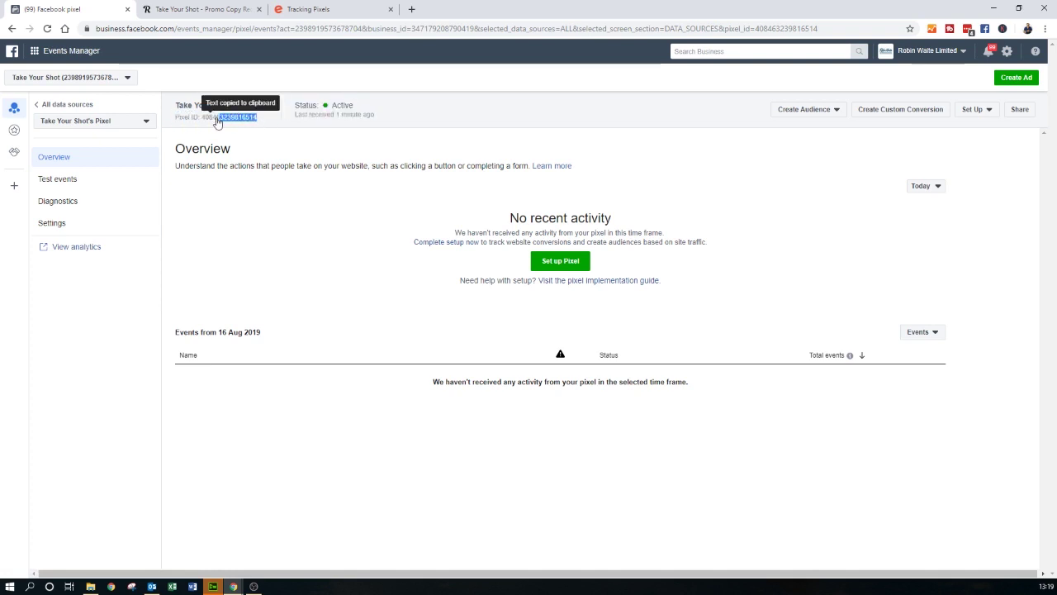
left_click(237, 121)
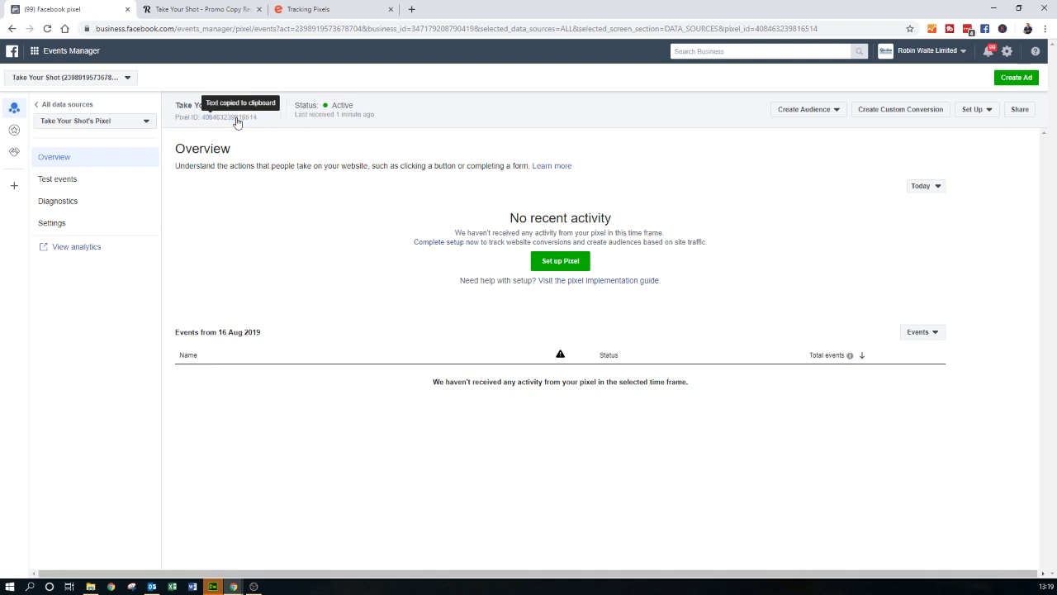
left_click(229, 117)
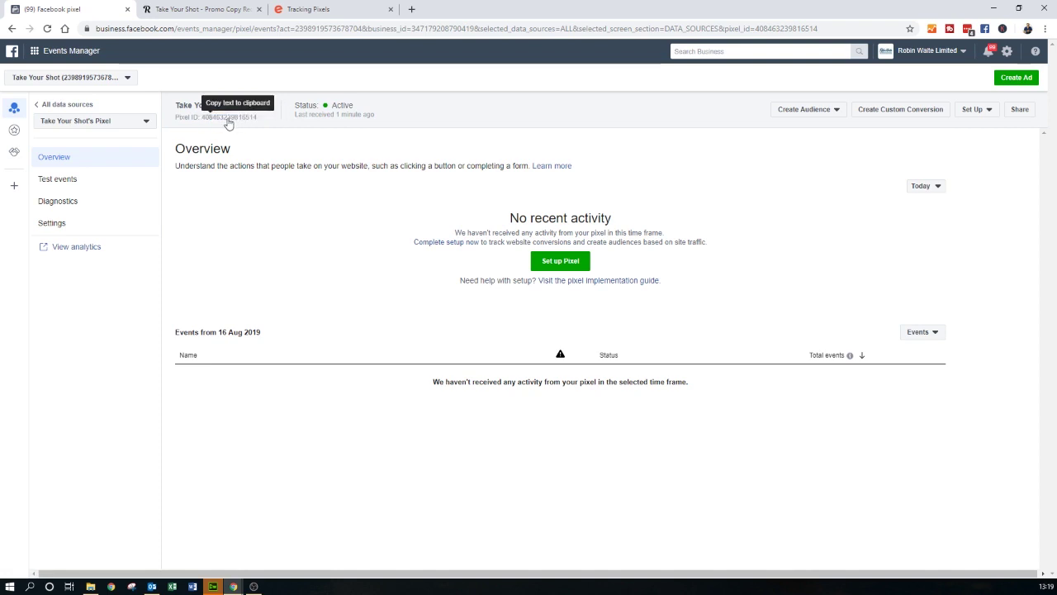
- Paste the Events Manager pixel ID over the old Facebook Pixel ID, then cancel without saving
left_click(387, 7)
left_click_drag(547, 326, 410, 329)
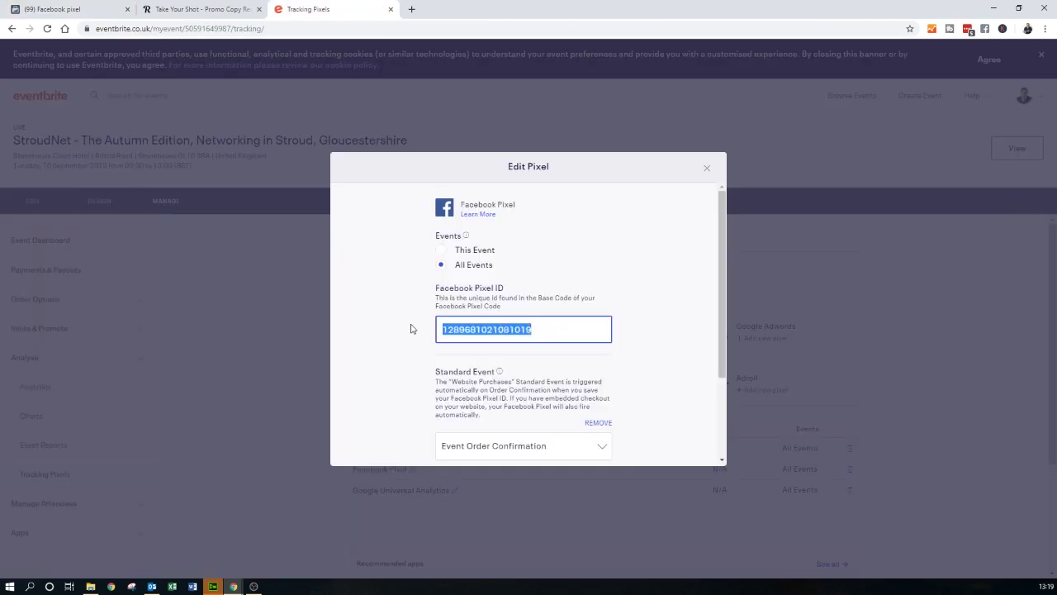
key("ctrl+v")
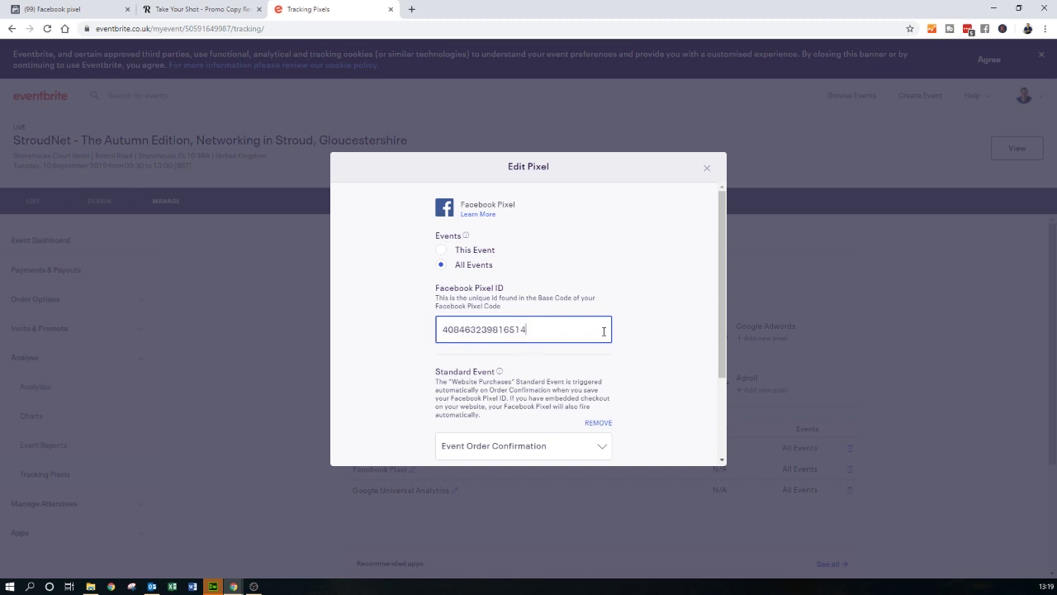
scroll(690, 273, "down", 2)
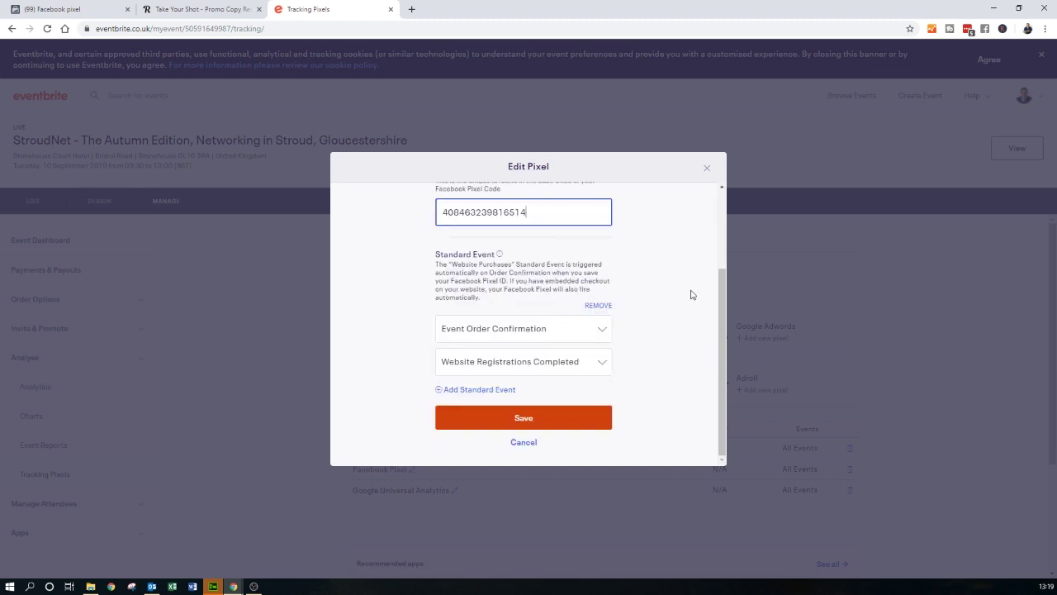
left_click(524, 442)
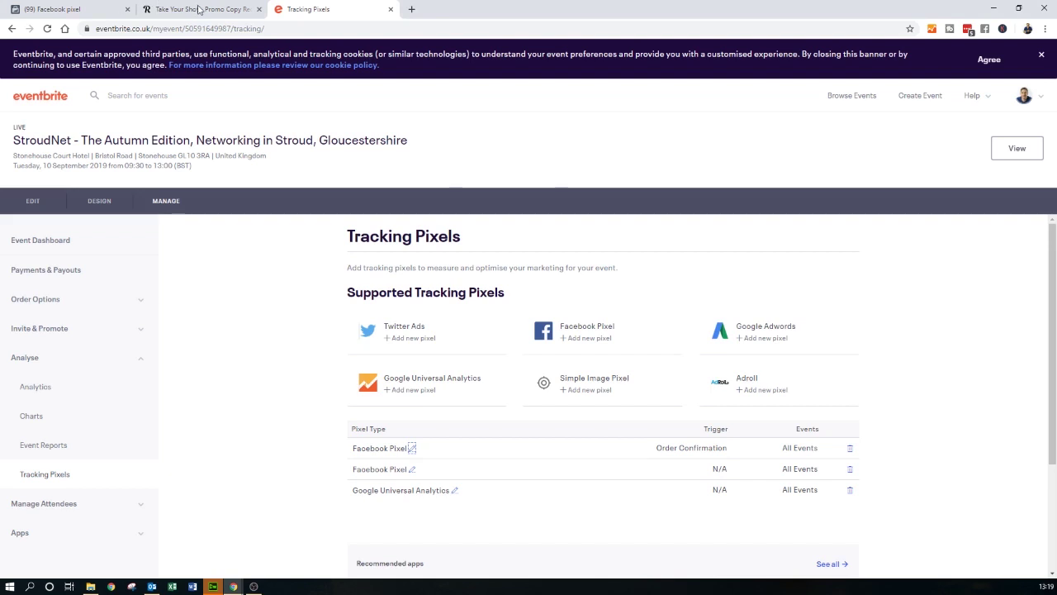
left_click(198, 9)
- Delete the Facebook Pixel code from tyspromo's index.php, save it, and return to Events Manager
key("alt+Tab")
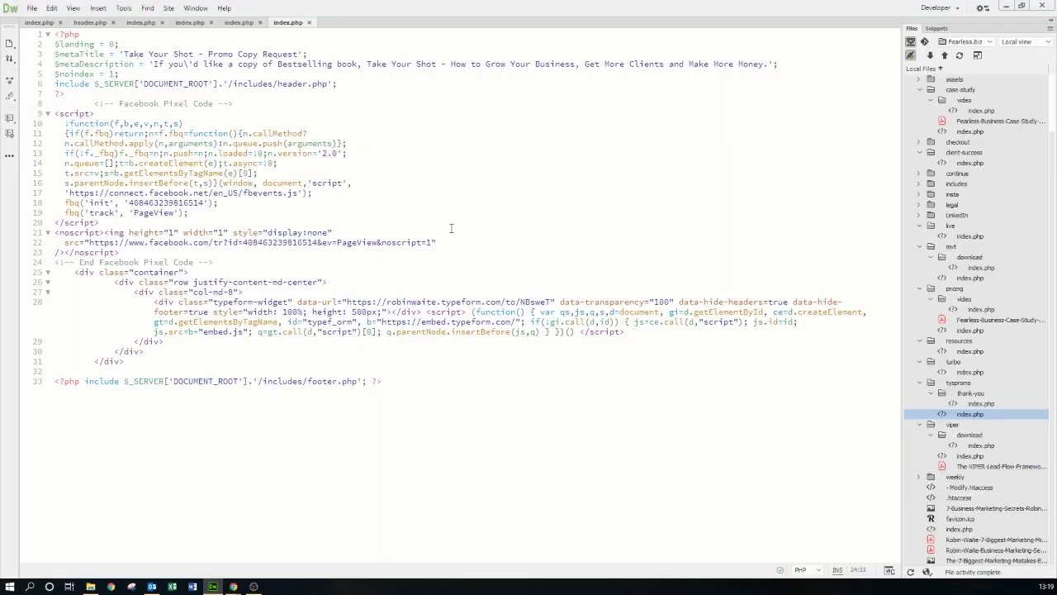
key("Delete")
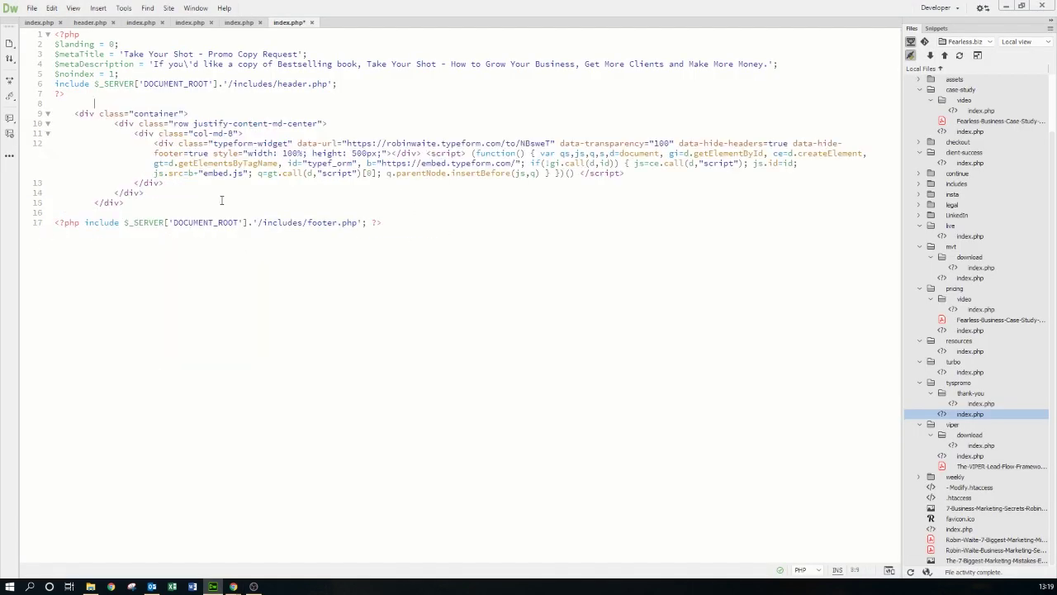
key("ctrl+s")
key("alt+Tab")
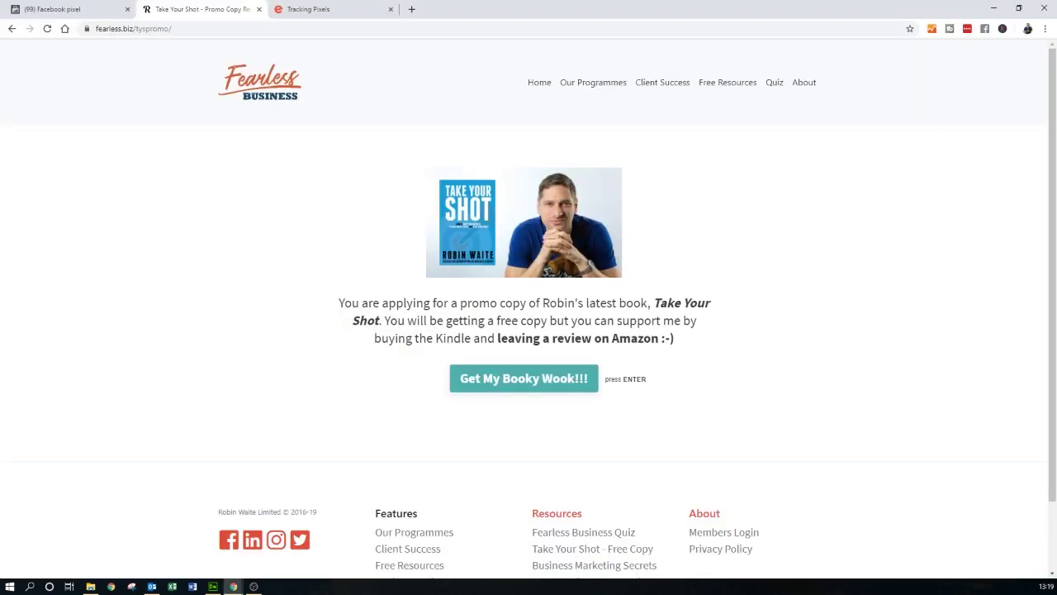
left_click(45, 7)
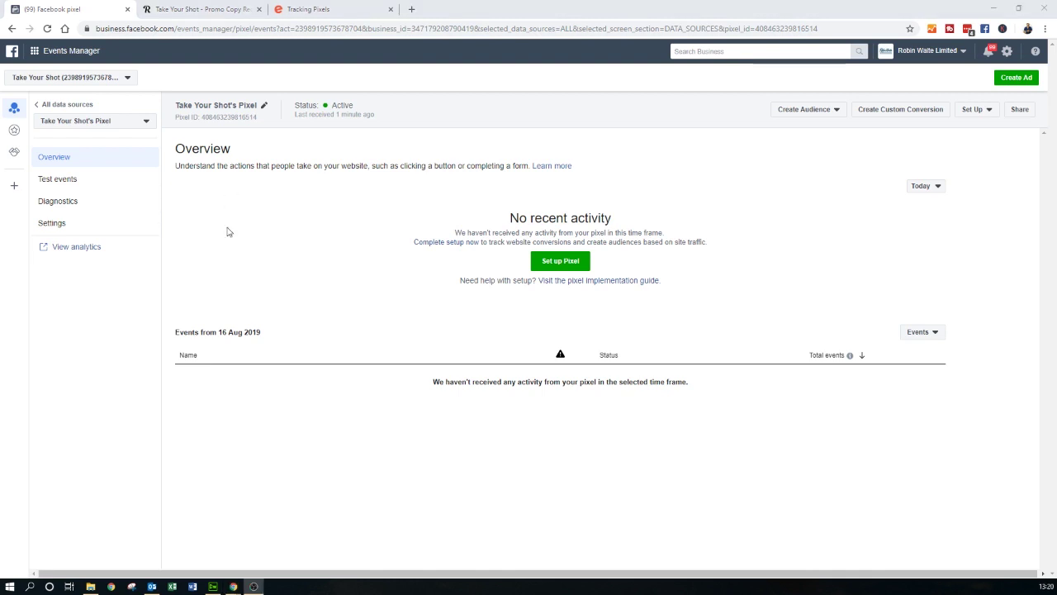
- Go to the Asset Library Audiences page from the business tools menu
left_click(32, 51)
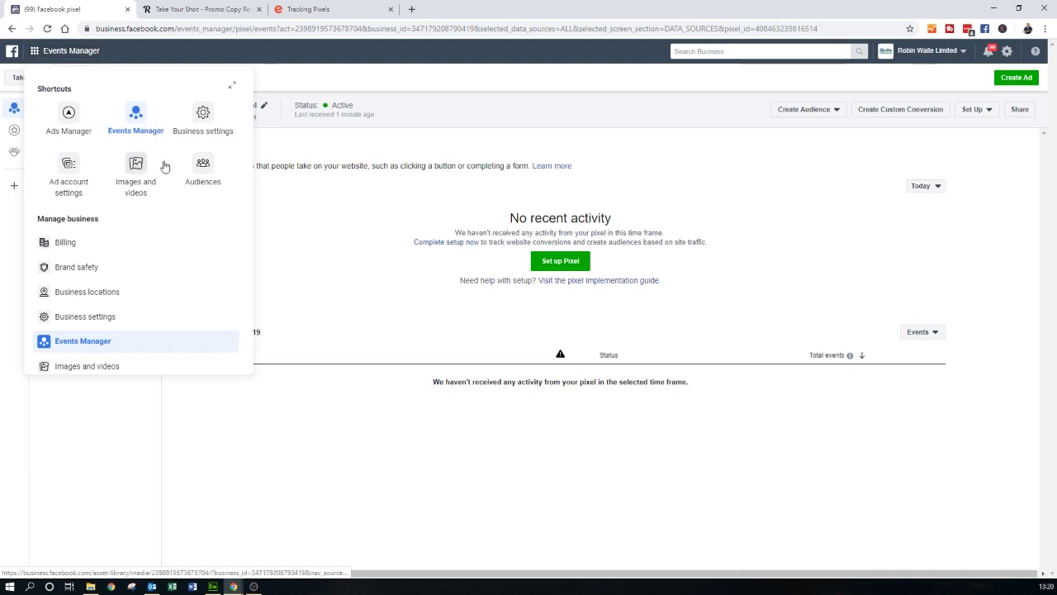
left_click(207, 168)
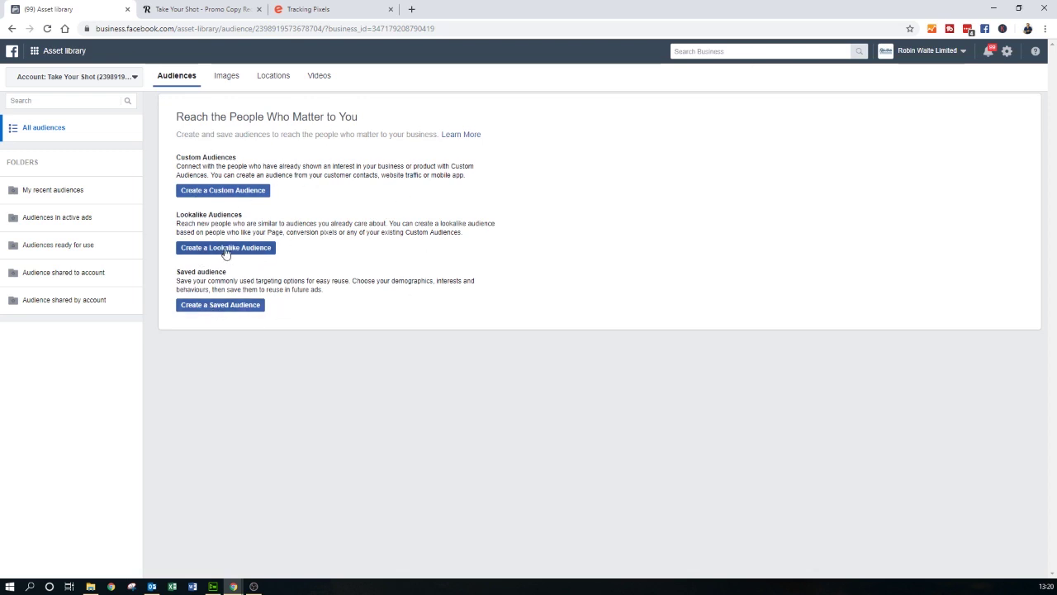
left_click(228, 192)
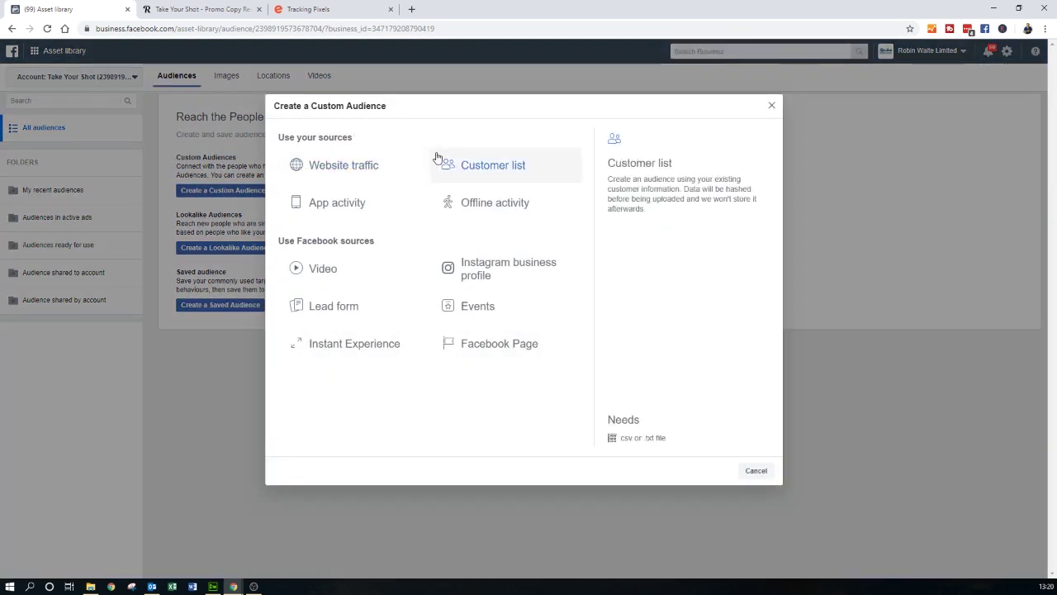
left_click(332, 167)
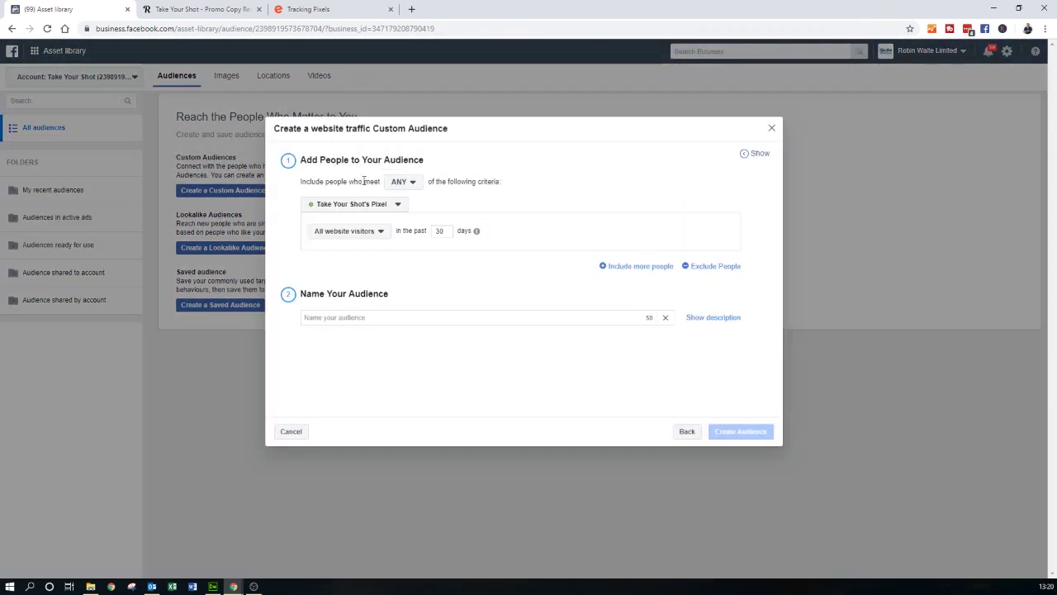
left_click(411, 182)
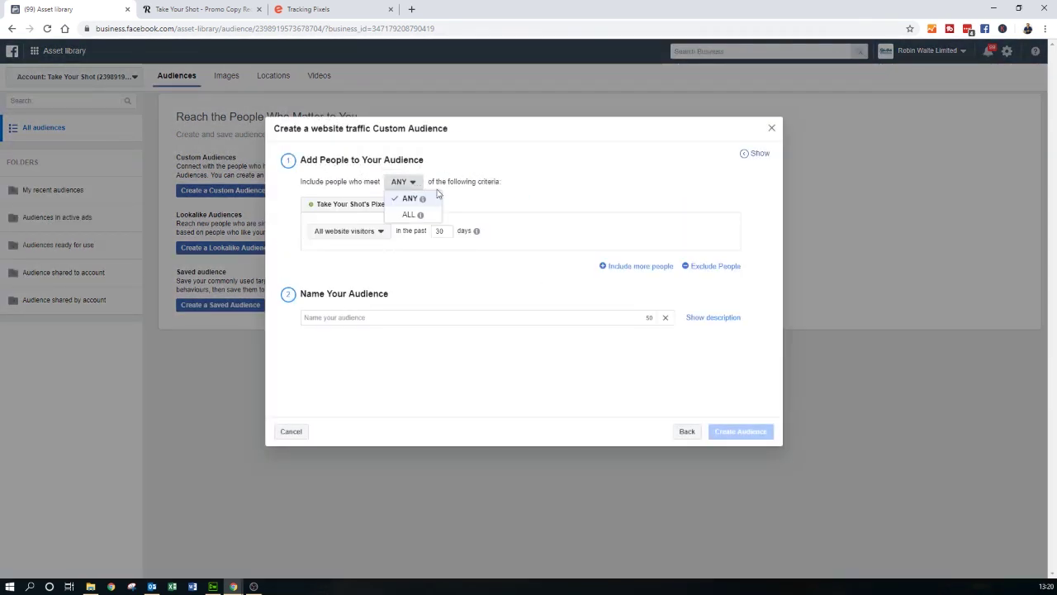
left_click(531, 182)
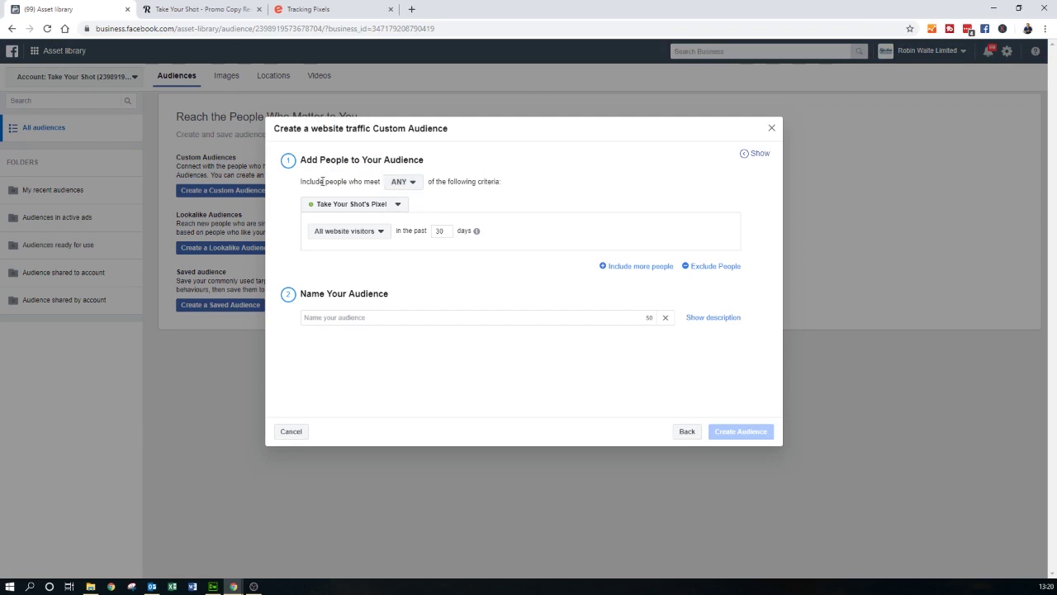
left_click(403, 182)
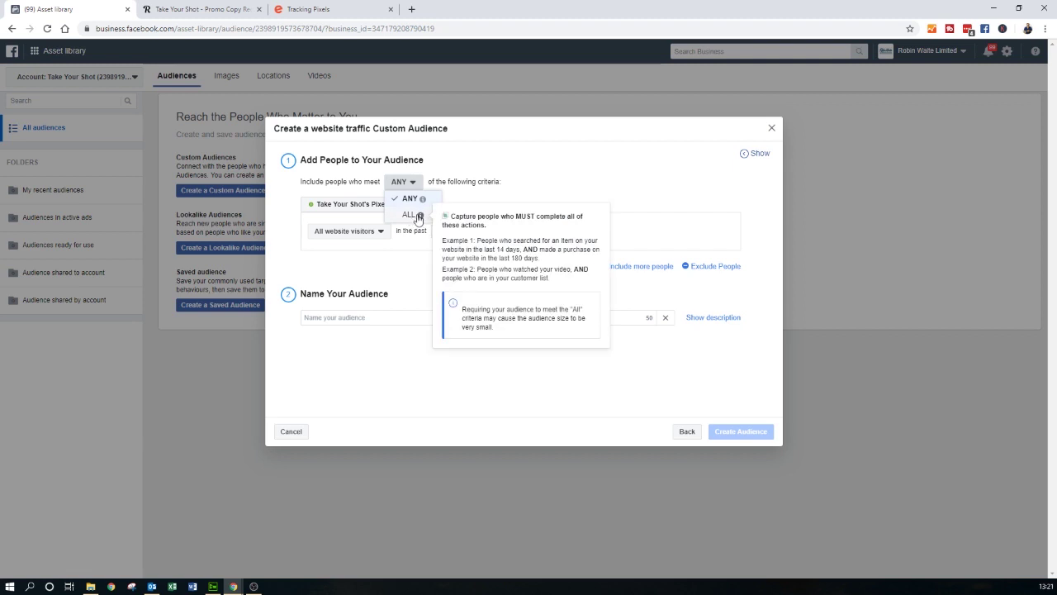
left_click(534, 177)
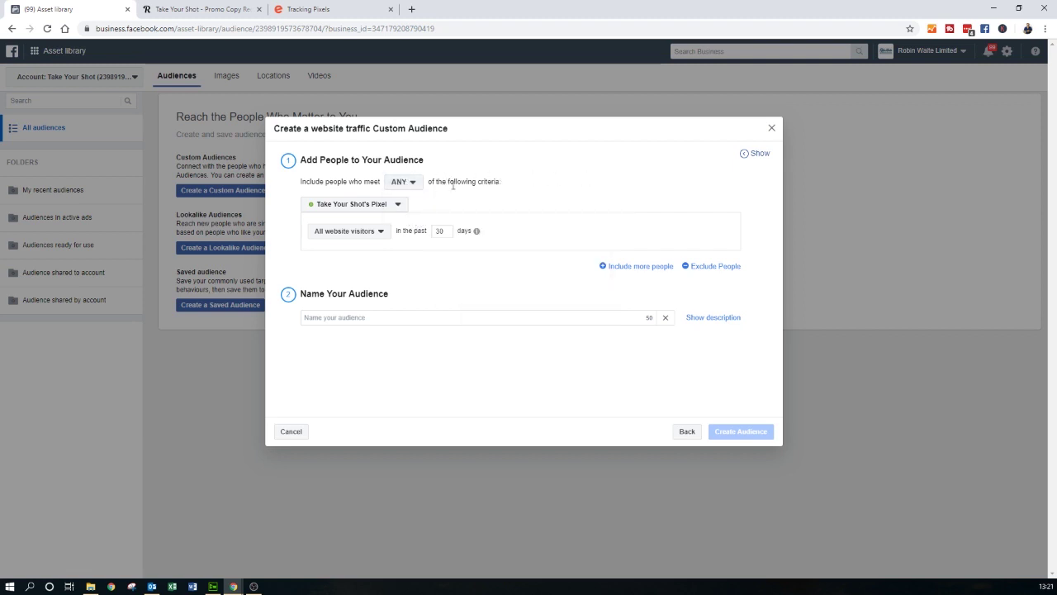
left_click(386, 205)
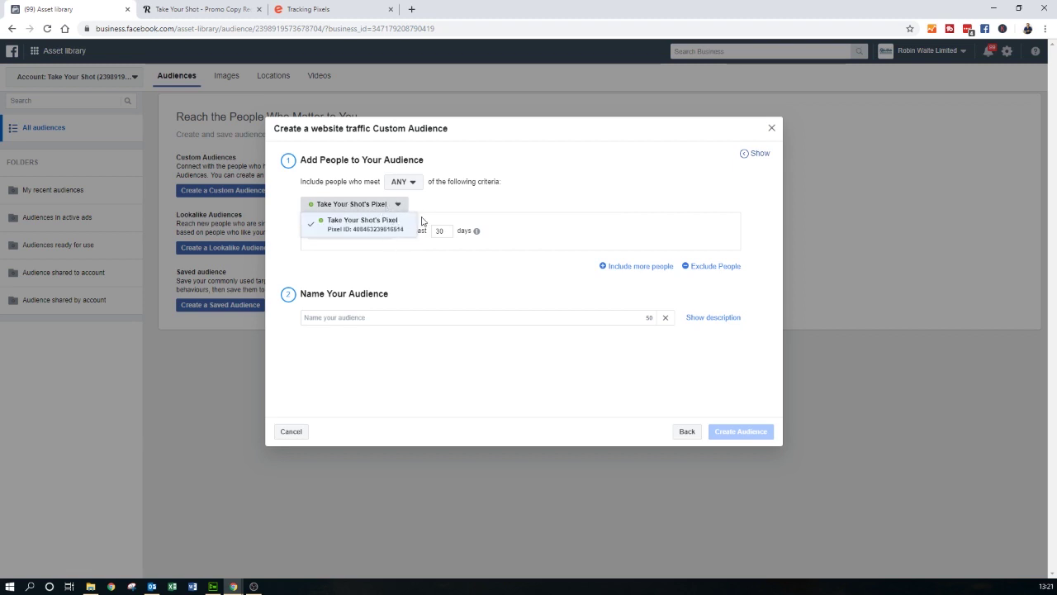
left_click(459, 208)
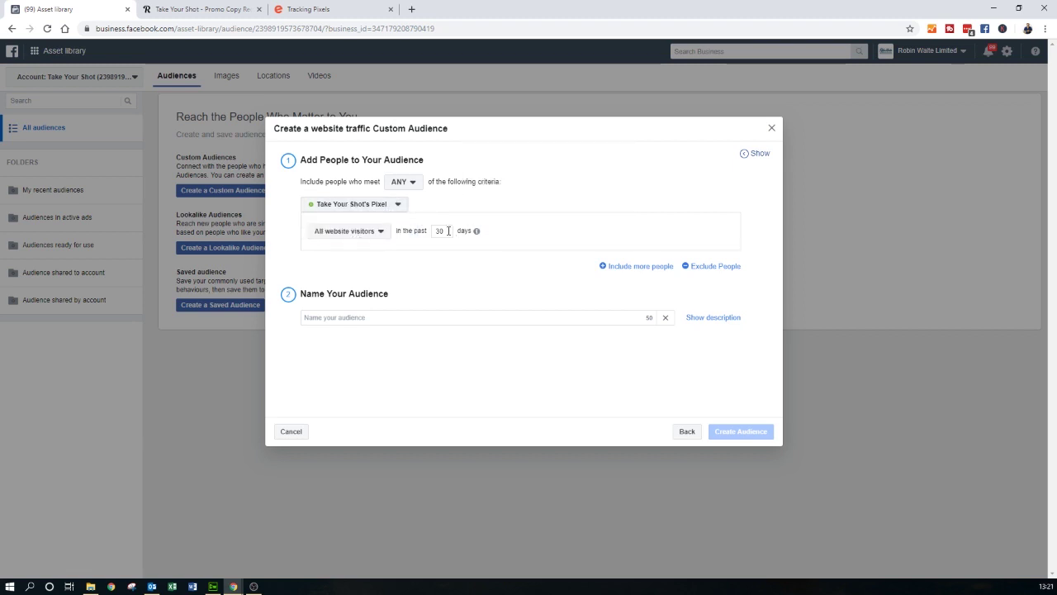
- Set the retention to 180 days, name it 'Website Traffic', and create the audience
left_click_drag(449, 231, 428, 225)
left_click(330, 321)
type("Websi")
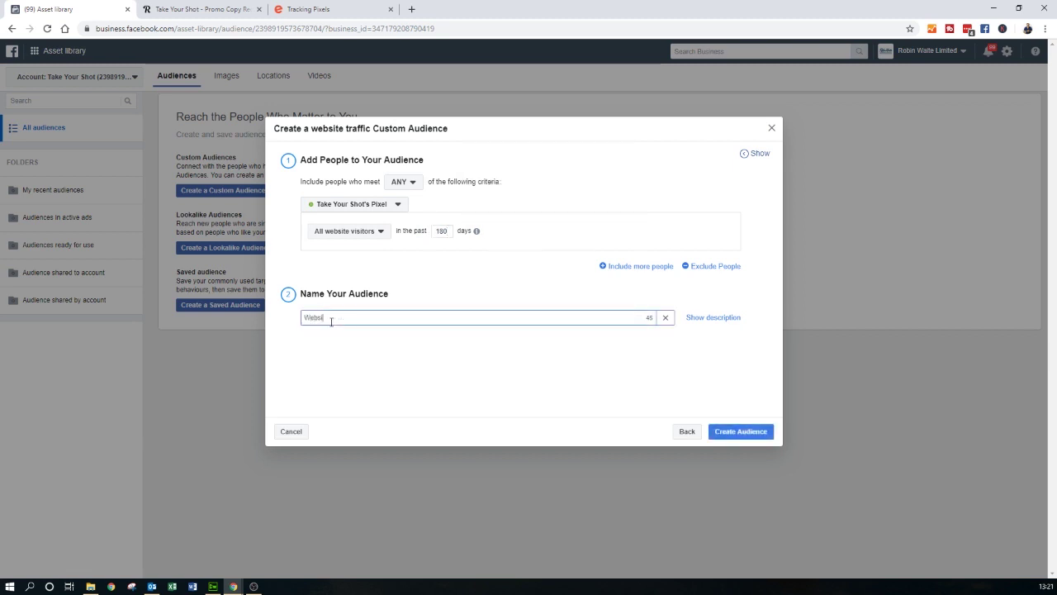
type("te Traffic")
left_click(742, 431)
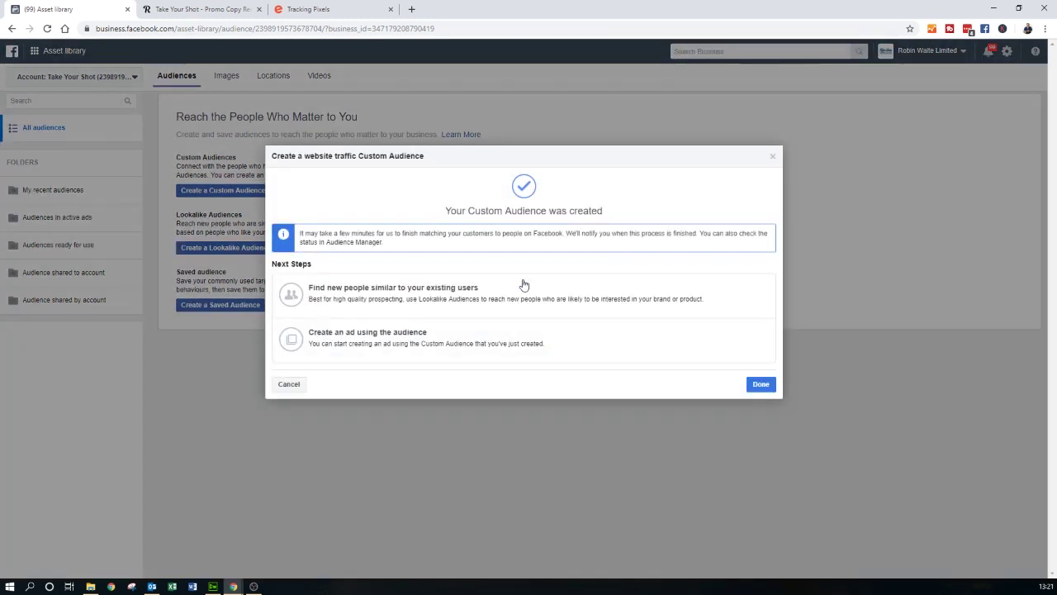
key("Escape")
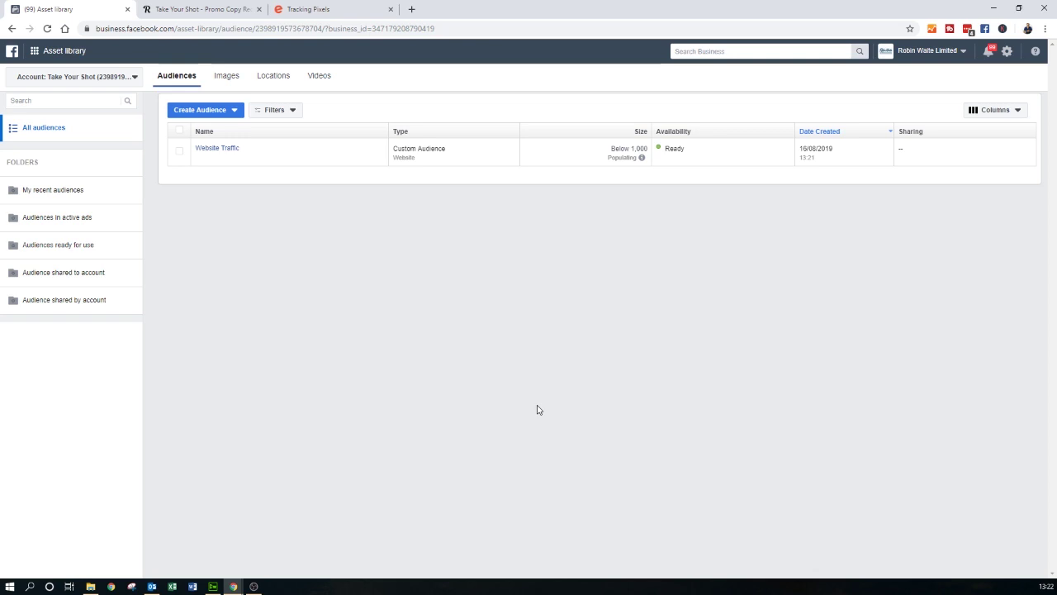
- Begin a new Custom Audience from the Create Audience menu
mouse_move(223, 154)
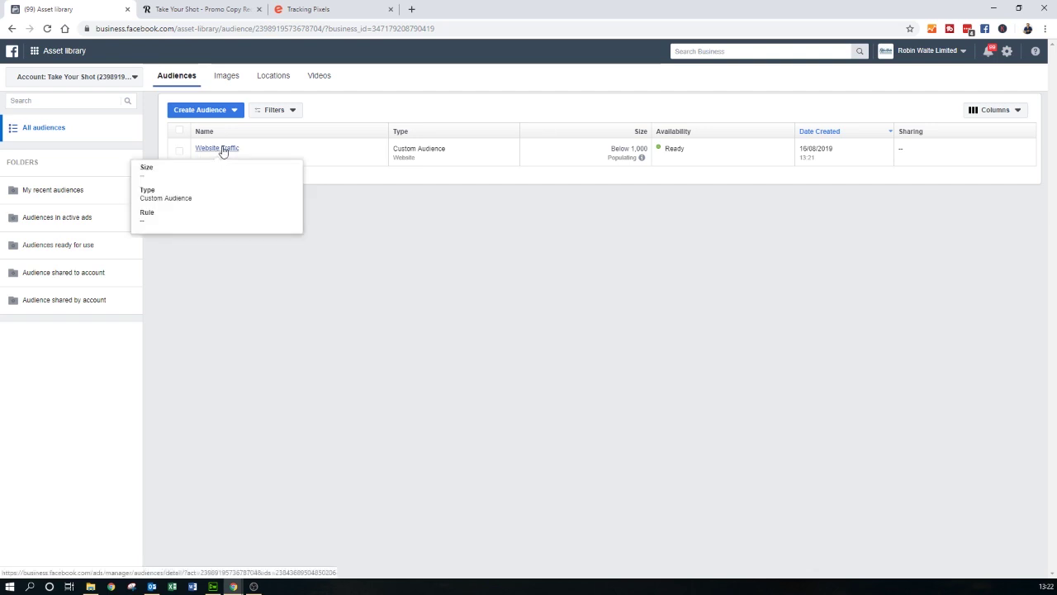
left_click(217, 110)
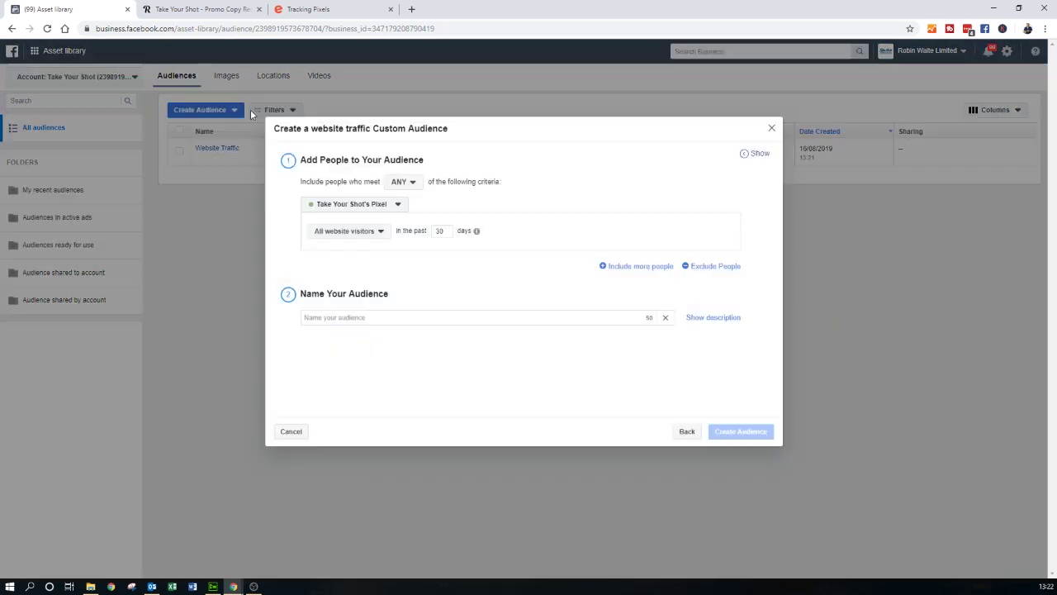
- Create a 'Facebook Page Engagement' custom audience from the Hublah page over 365 days
left_click(687, 431)
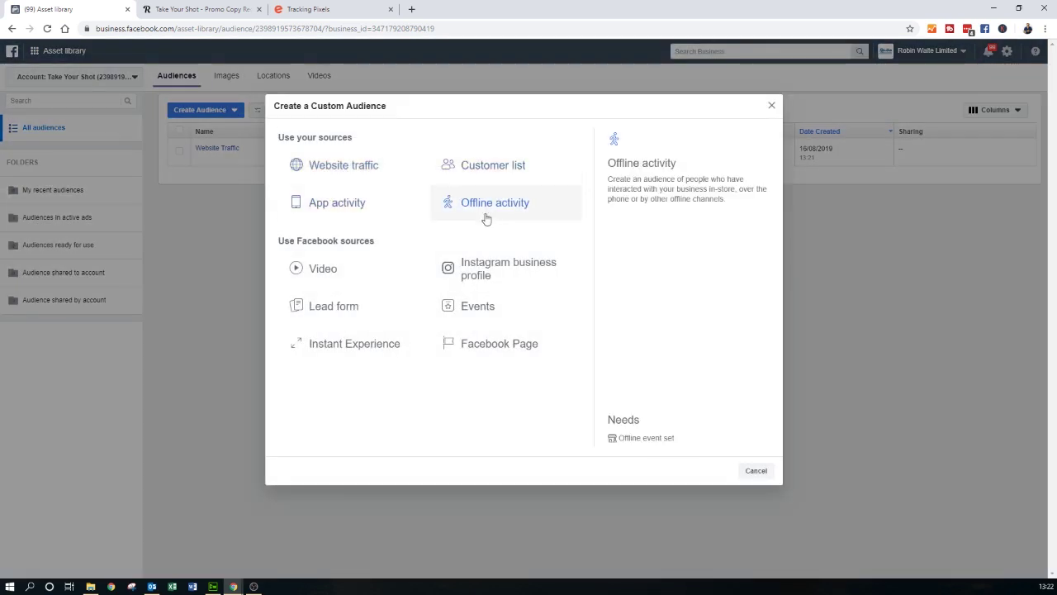
left_click(501, 349)
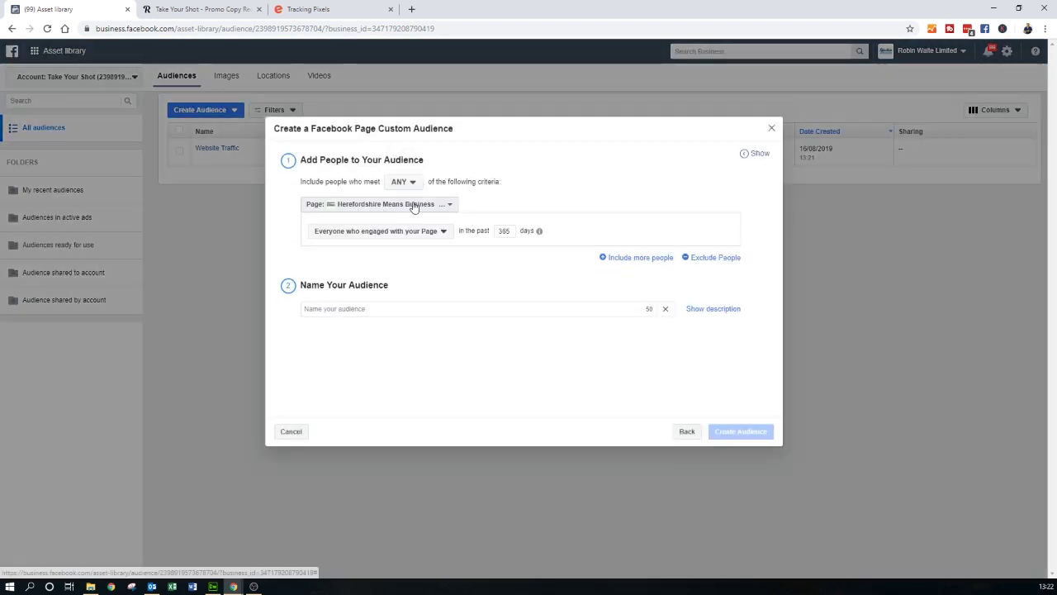
left_click(415, 205)
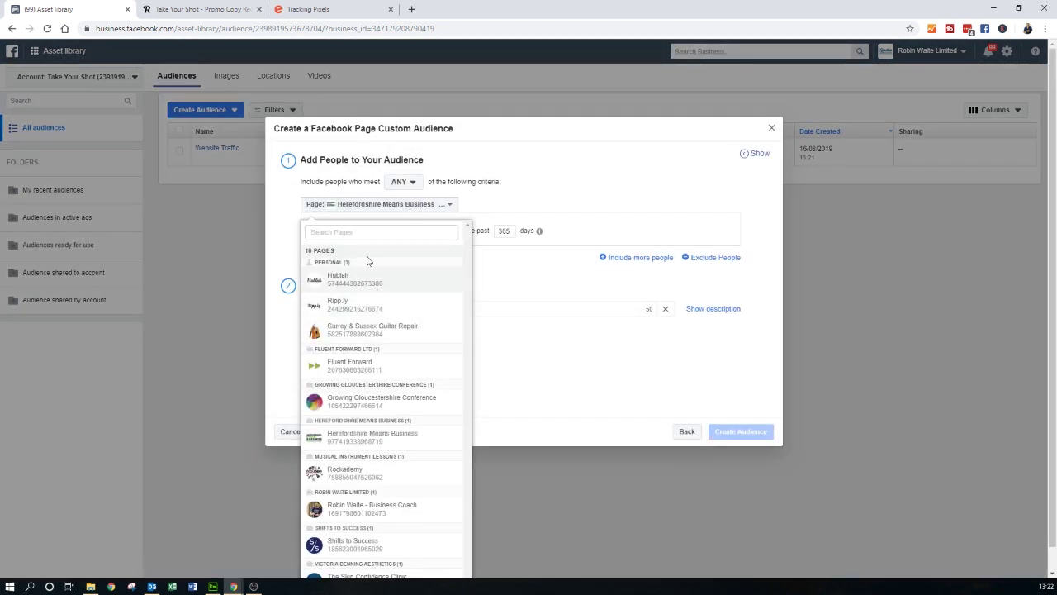
left_click(405, 276)
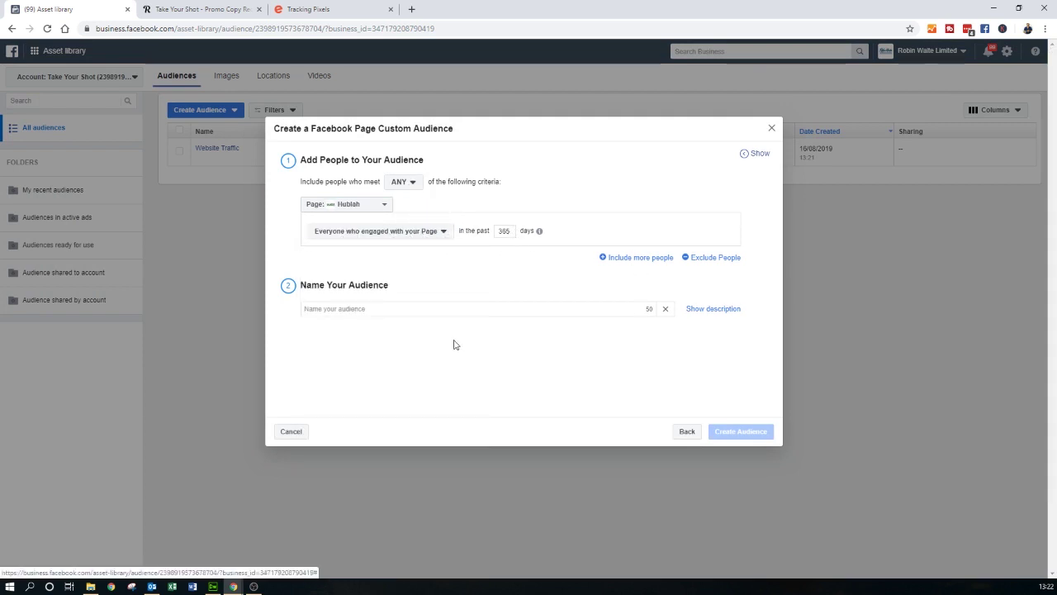
left_click(364, 307)
type("Face")
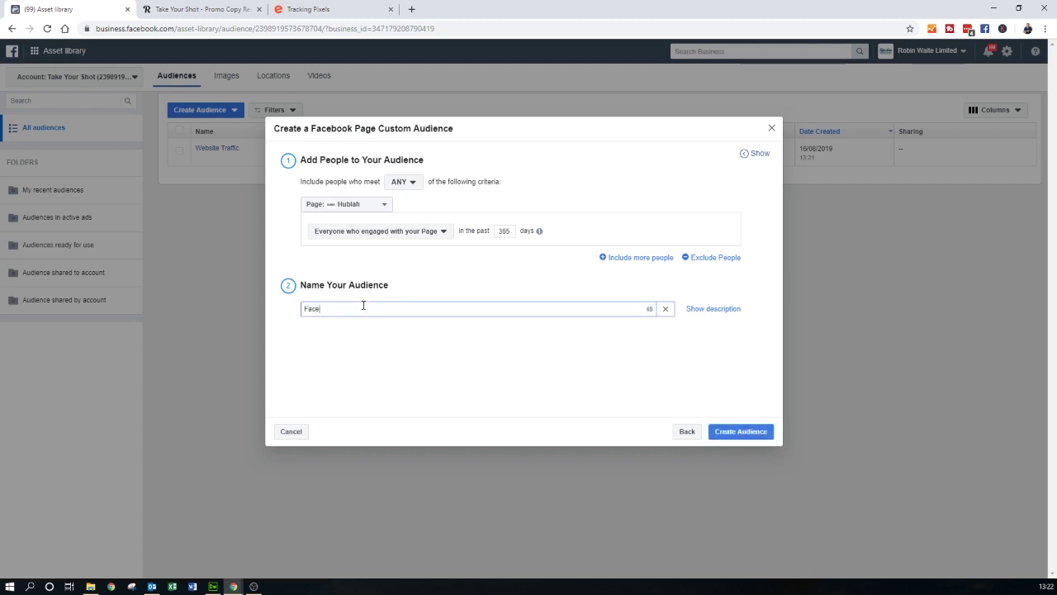
type("book Page Engagement")
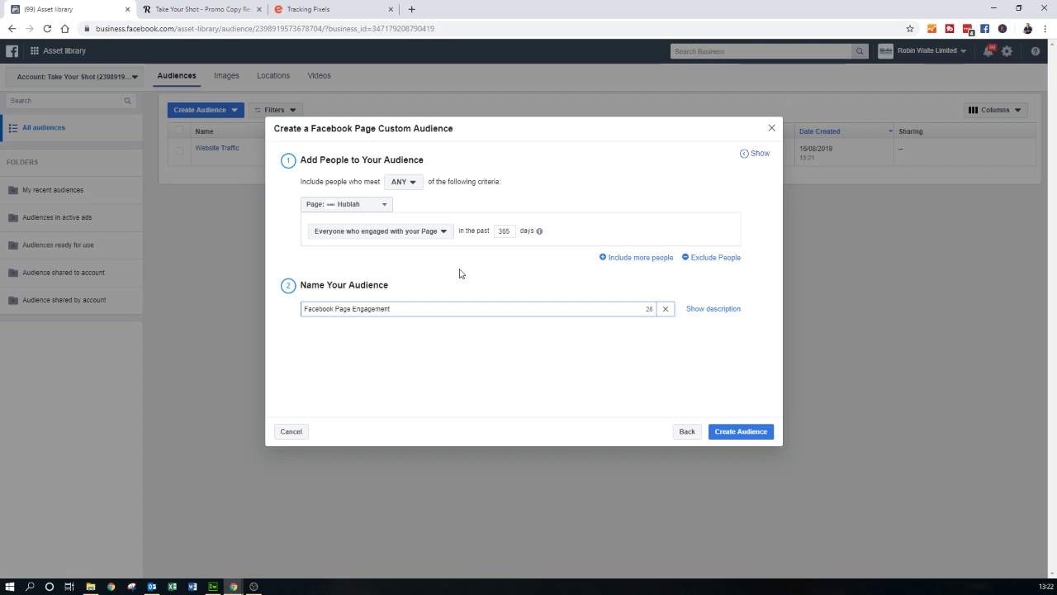
left_click(740, 431)
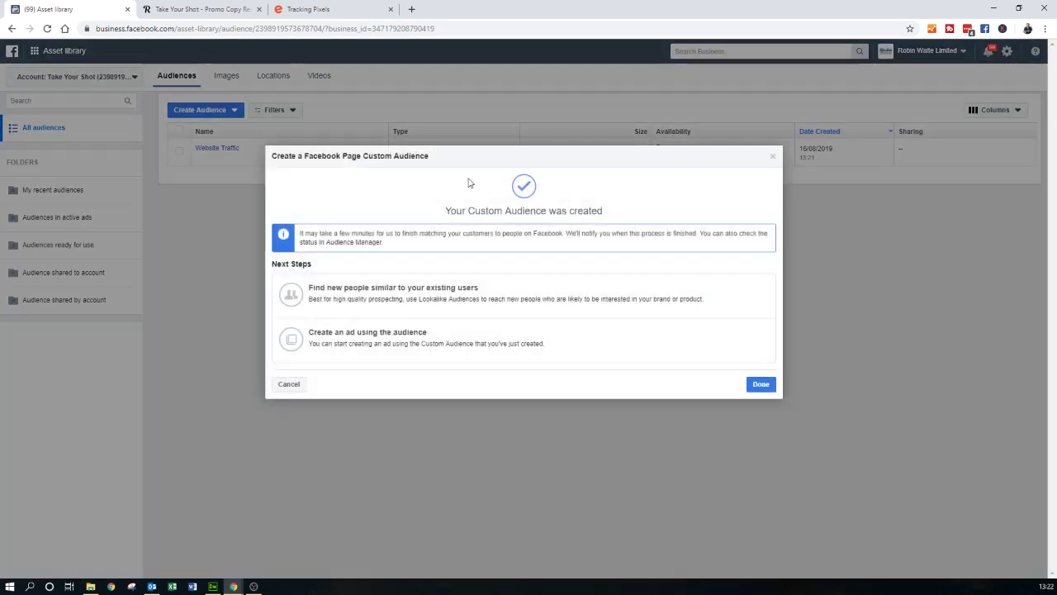
- Select both custom audiences and start a lookalike audience
left_click(291, 384)
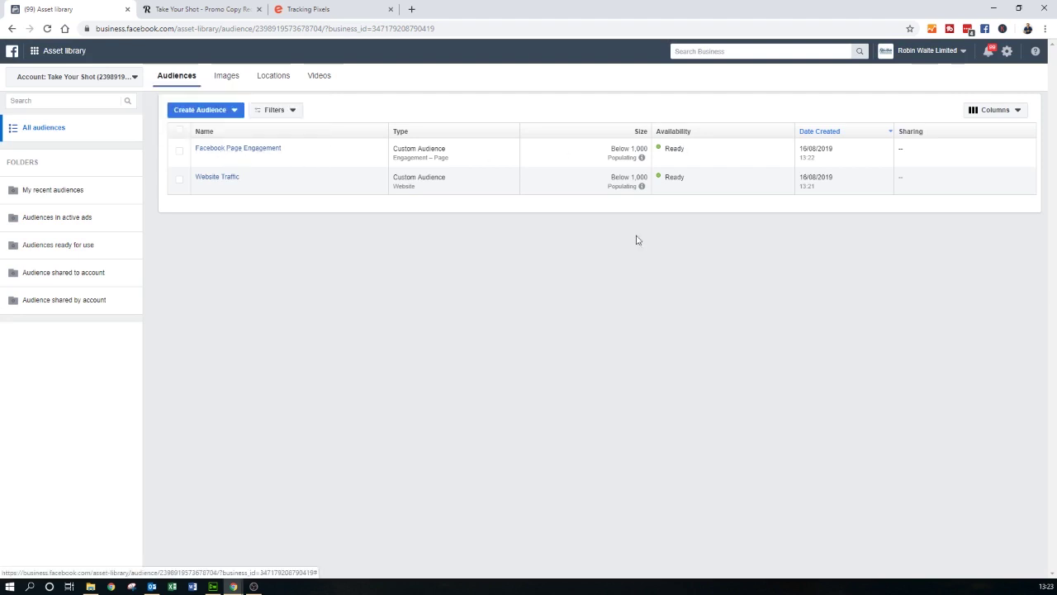
mouse_move(217, 181)
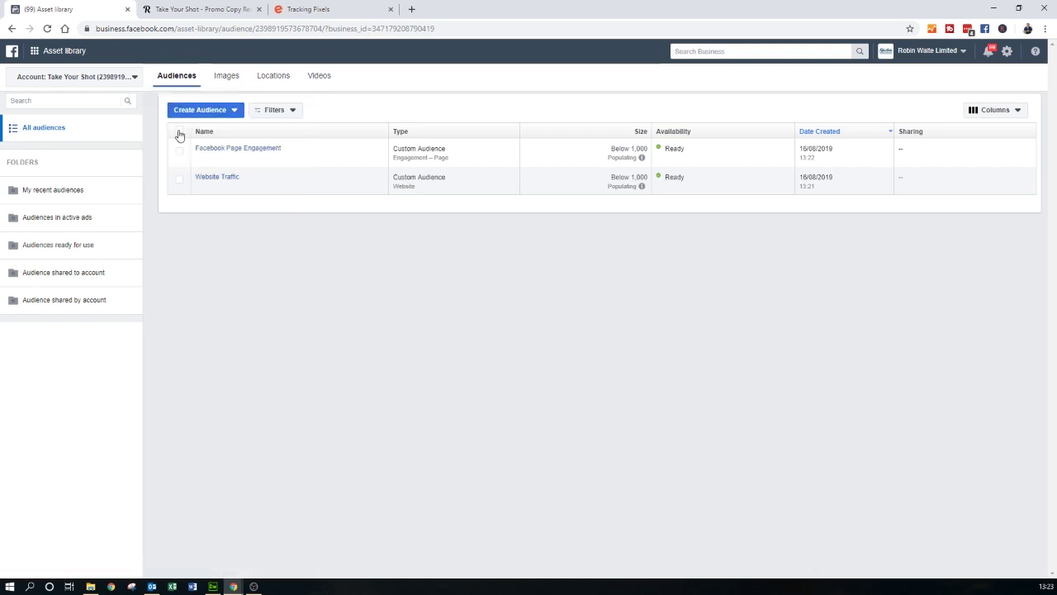
left_click(179, 133)
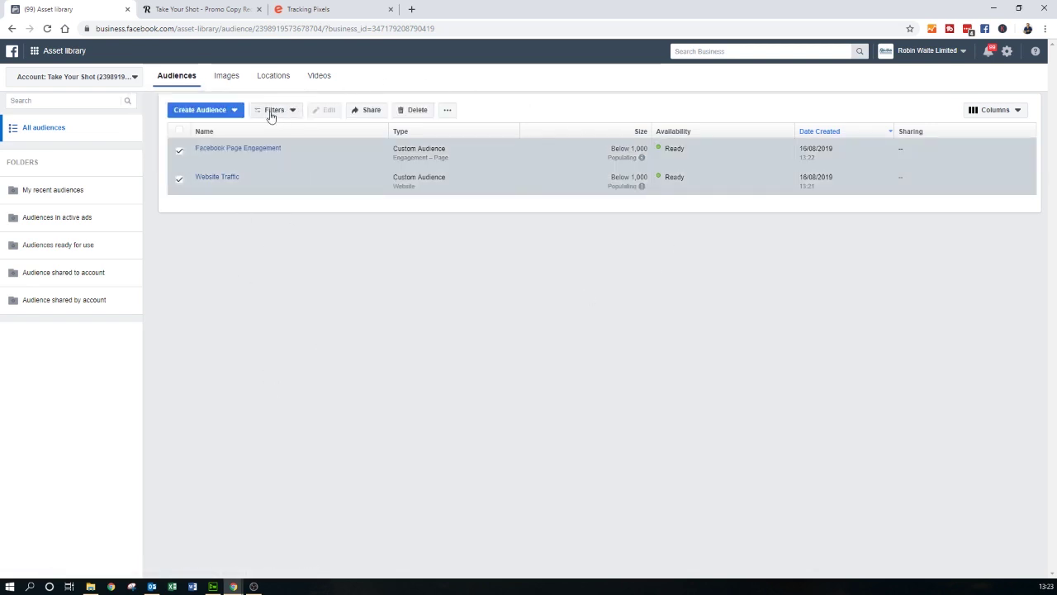
left_click(225, 110)
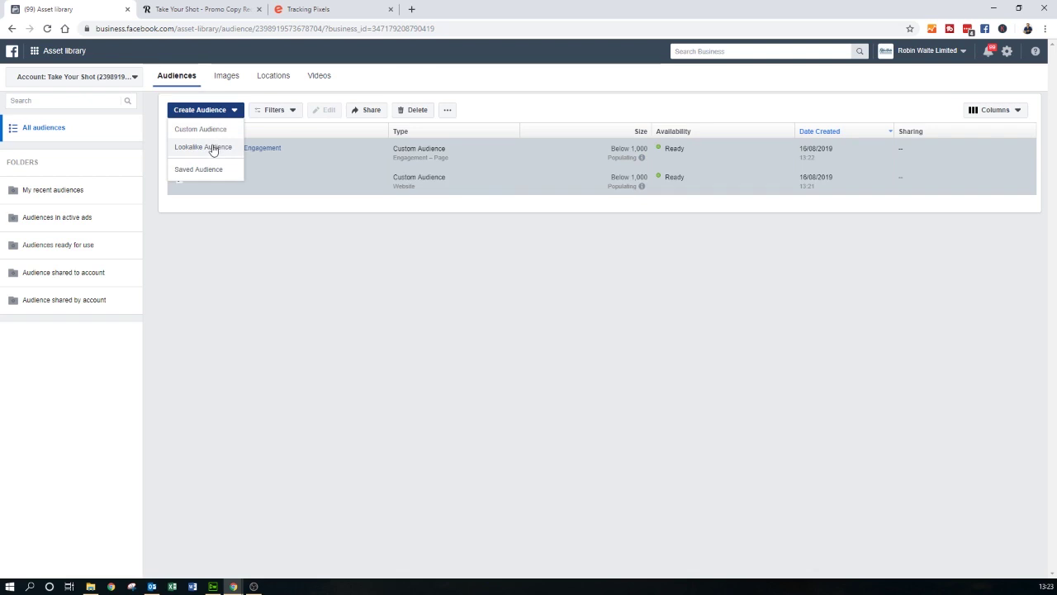
left_click(210, 149)
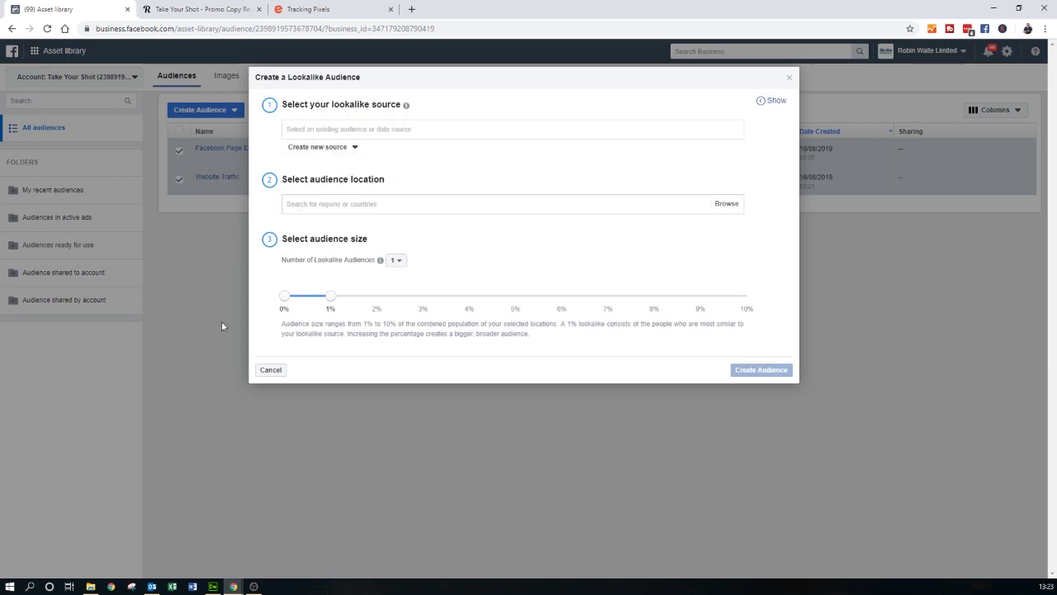
- Cancel the lookalike setup and untick the Website Traffic and Facebook Page Engagement audiences
left_click(330, 130)
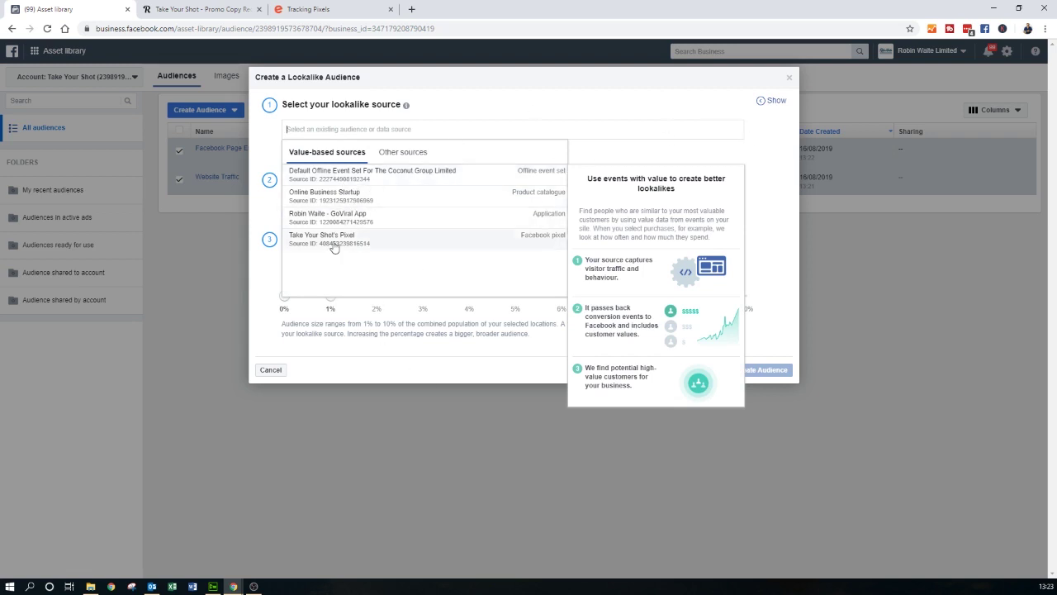
left_click(376, 370)
left_click(271, 369)
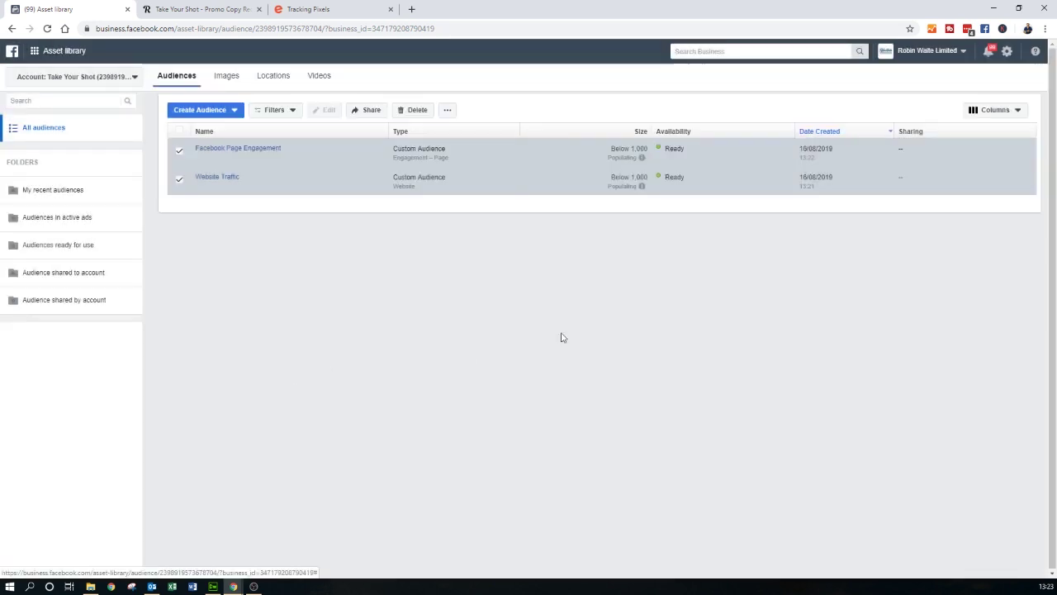
left_click(179, 179)
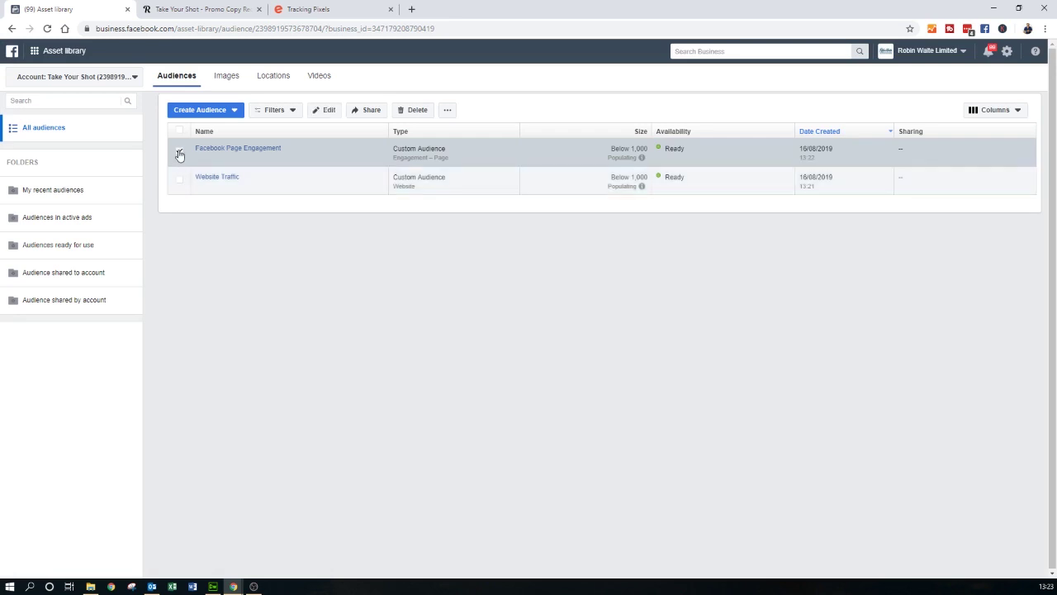
left_click(179, 150)
- From Facebook Page Engagement's Actions, create a 1% lookalike with United Kingdom as location
left_click(237, 154)
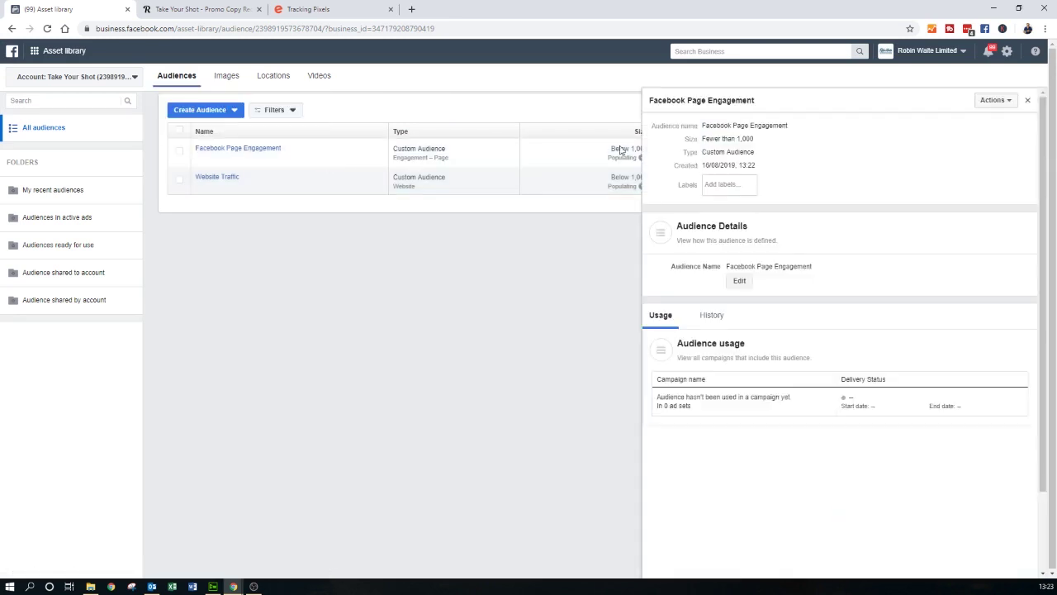
left_click(994, 100)
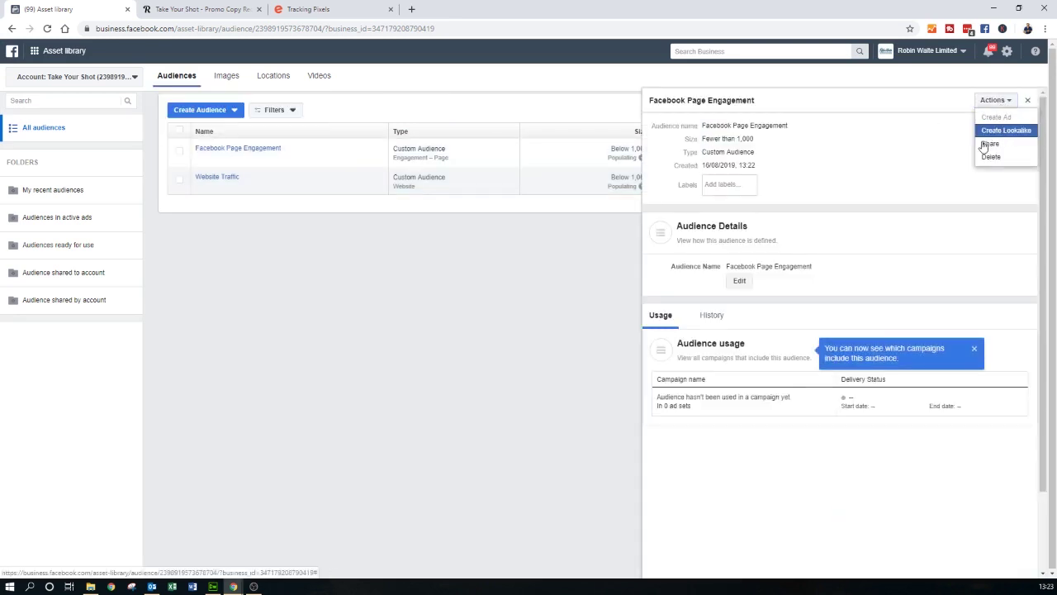
left_click(995, 130)
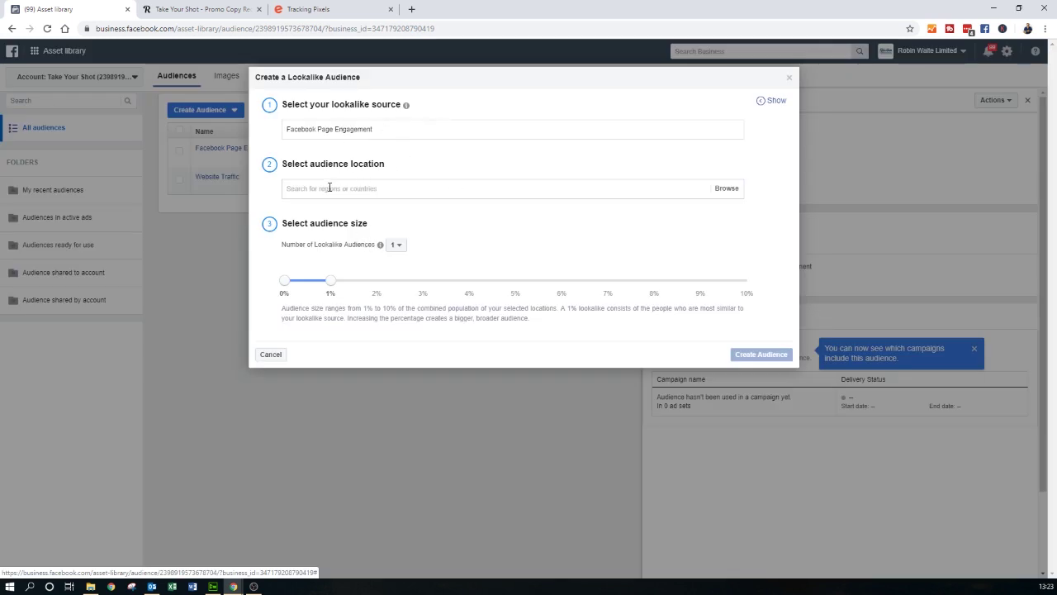
type("Un")
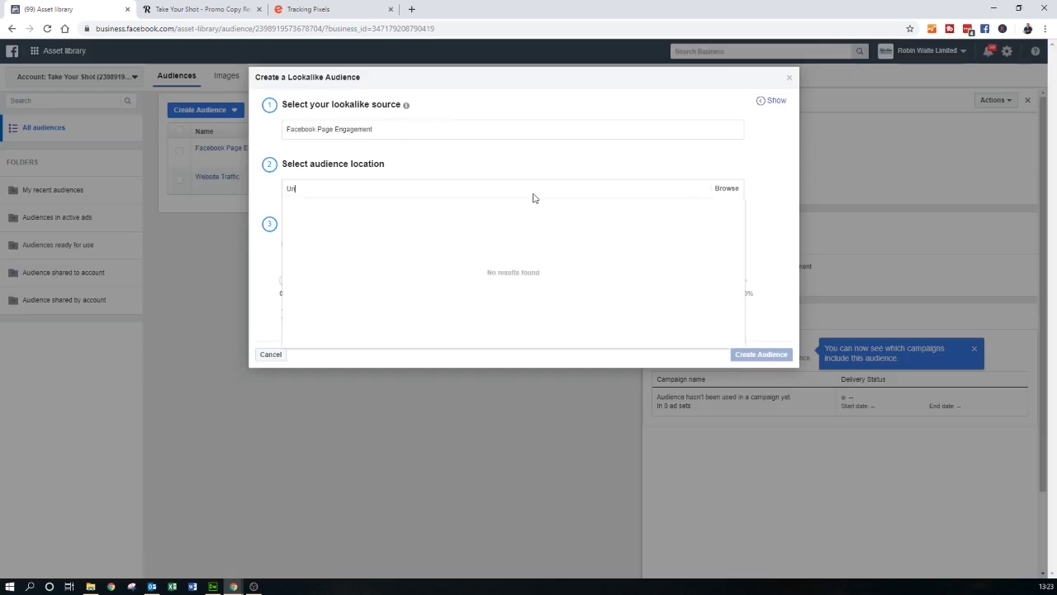
type("it")
key("Down")
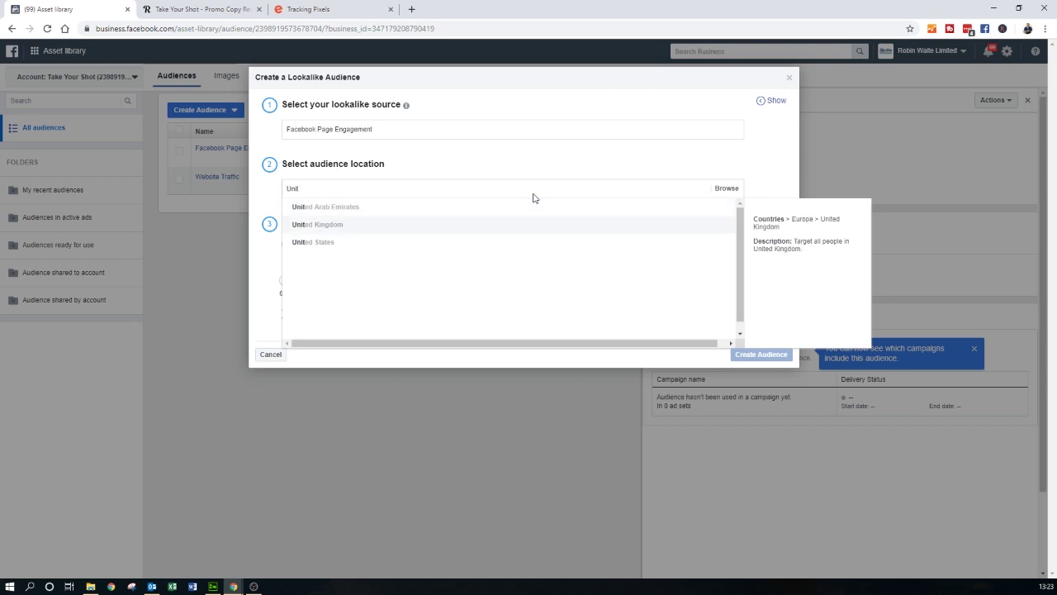
key("Return")
left_click(279, 206)
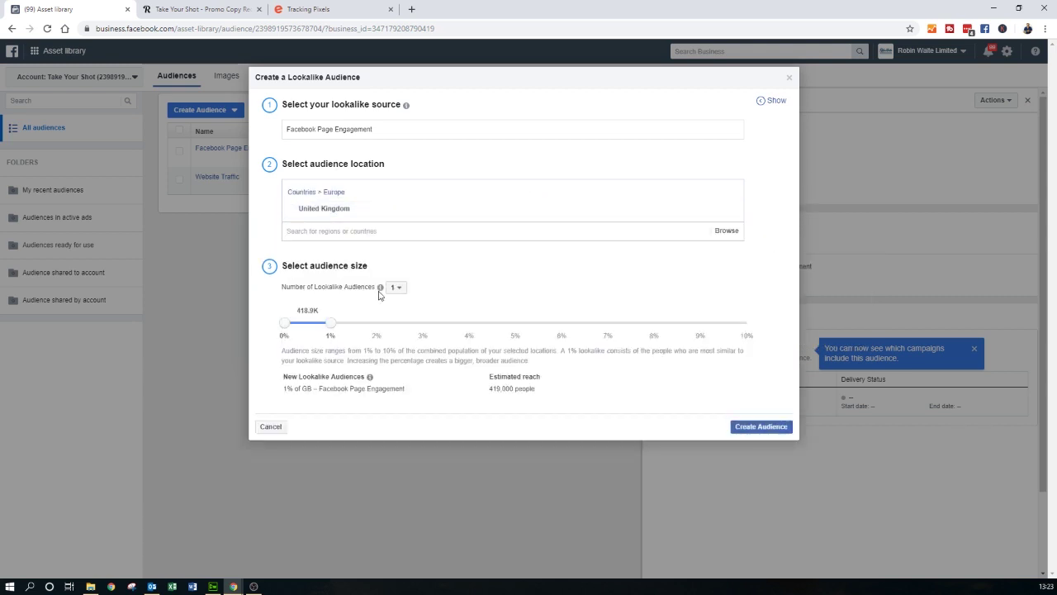
mouse_move(369, 301)
left_click(751, 428)
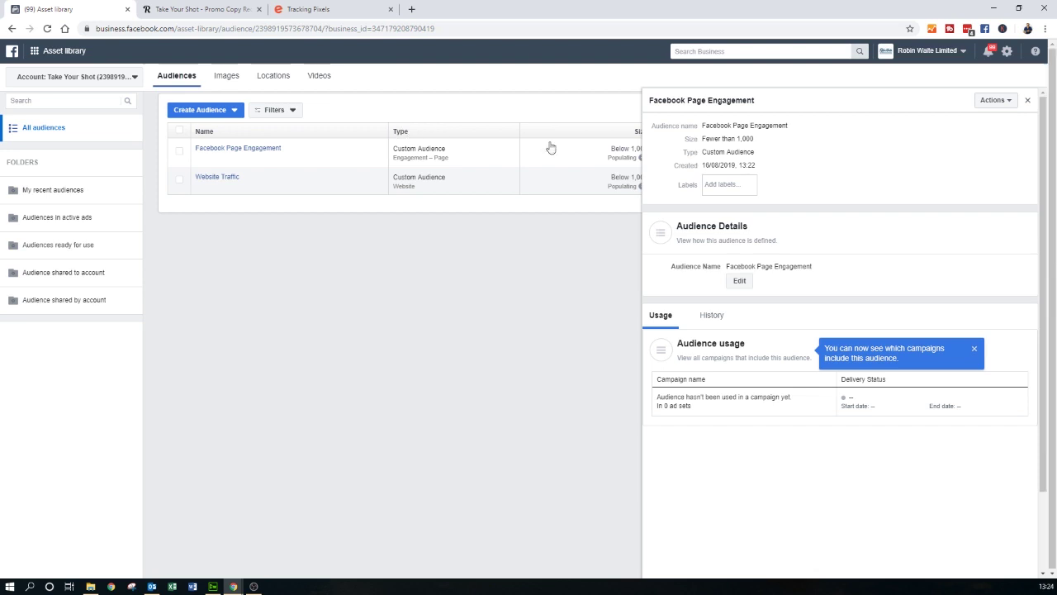
mouse_move(261, 148)
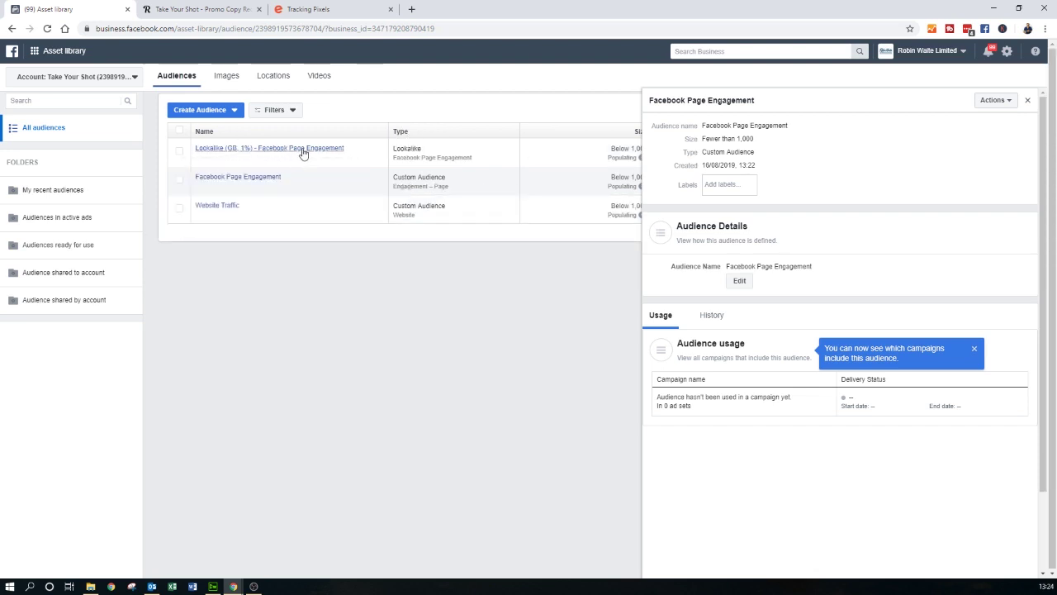
- From Website Traffic's Actions, create a 1% lookalike located in the United Kingdom
left_click(1028, 102)
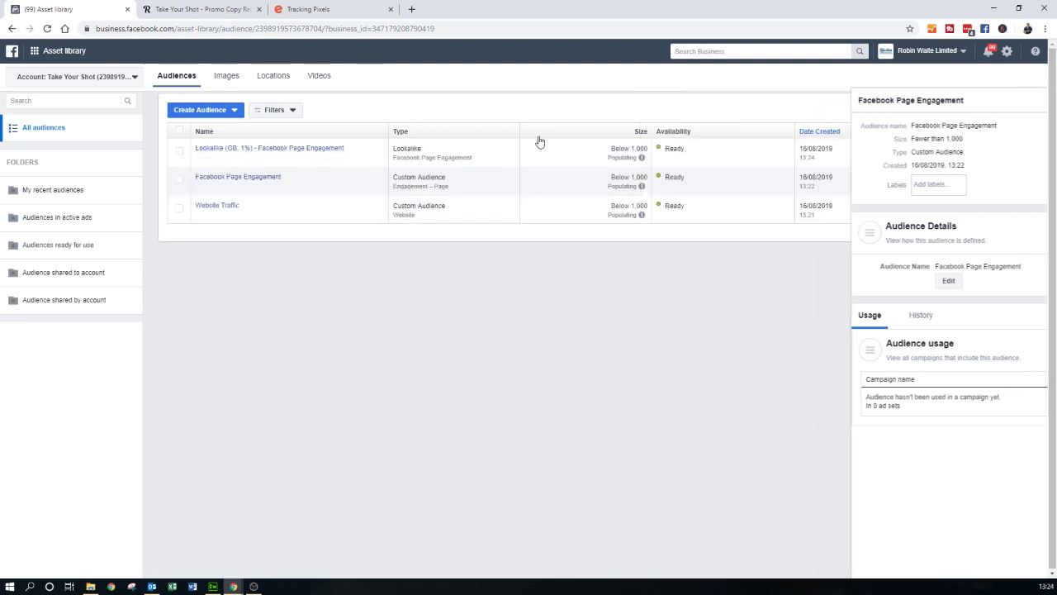
left_click(207, 210)
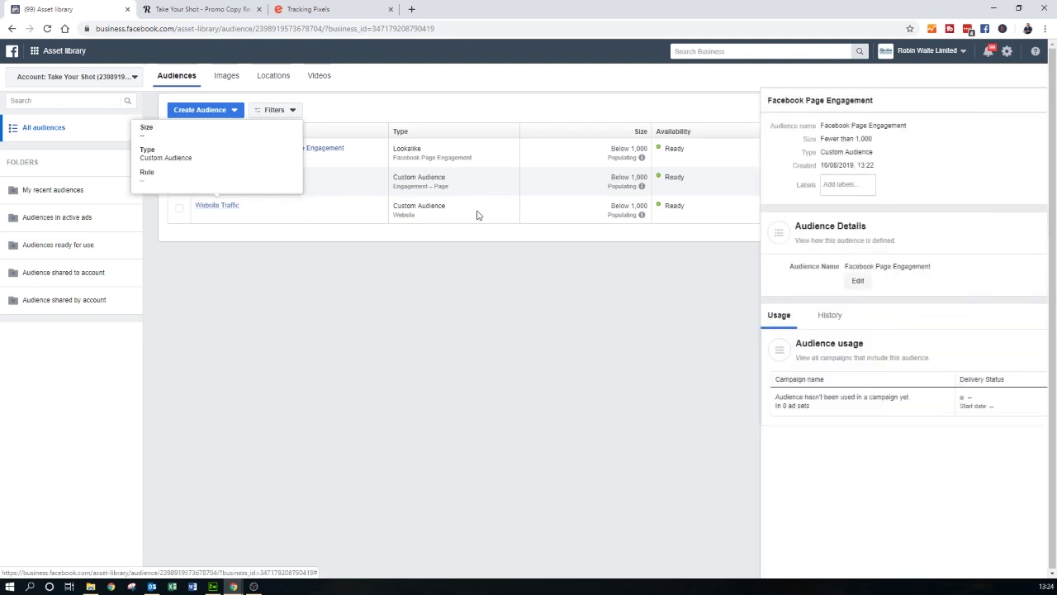
left_click(1006, 101)
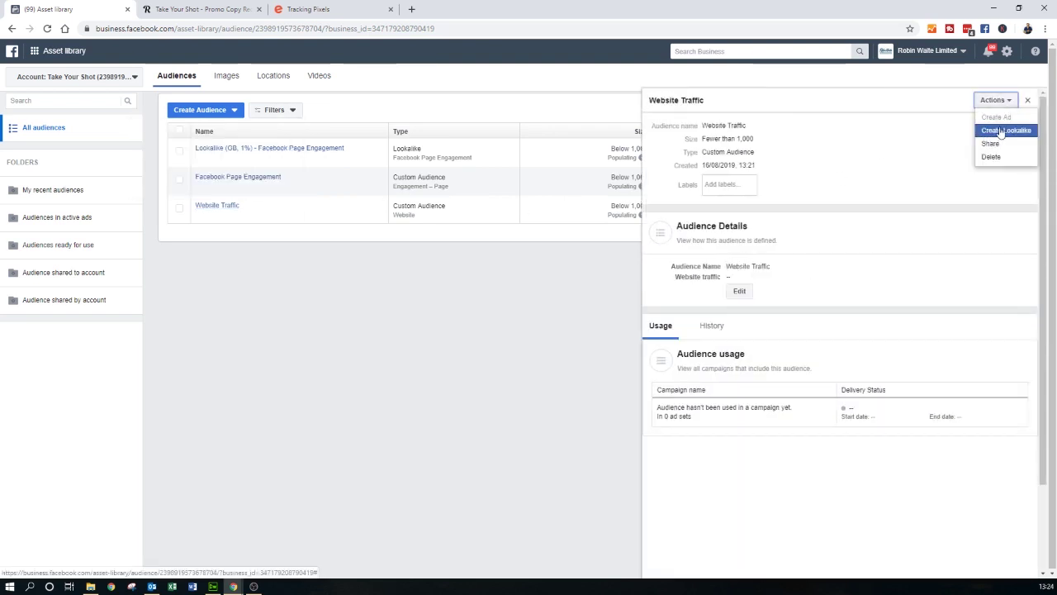
left_click(1004, 131)
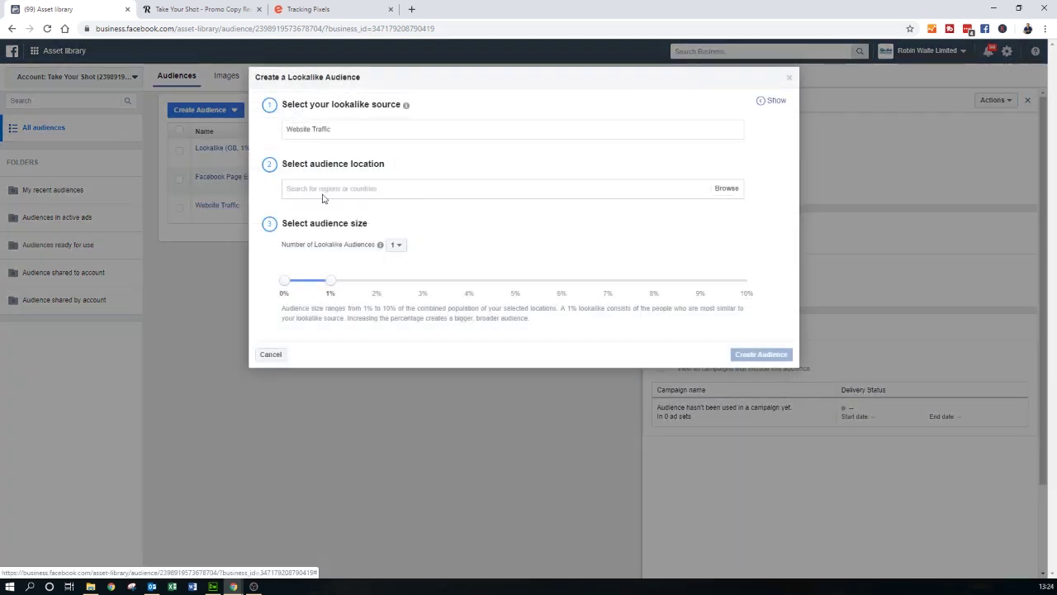
left_click(325, 196)
type("Ui")
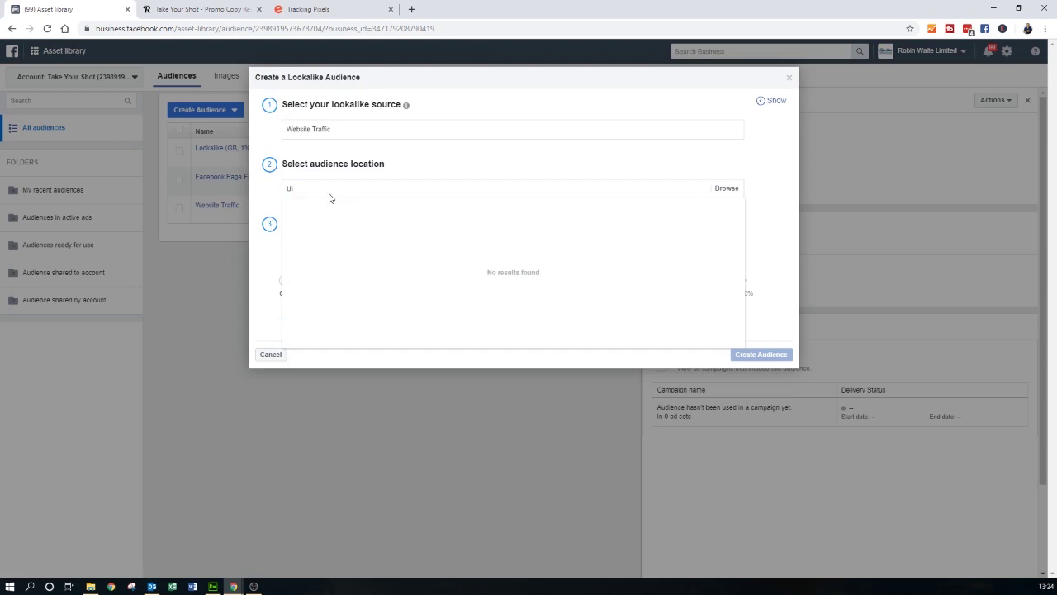
type("tenite")
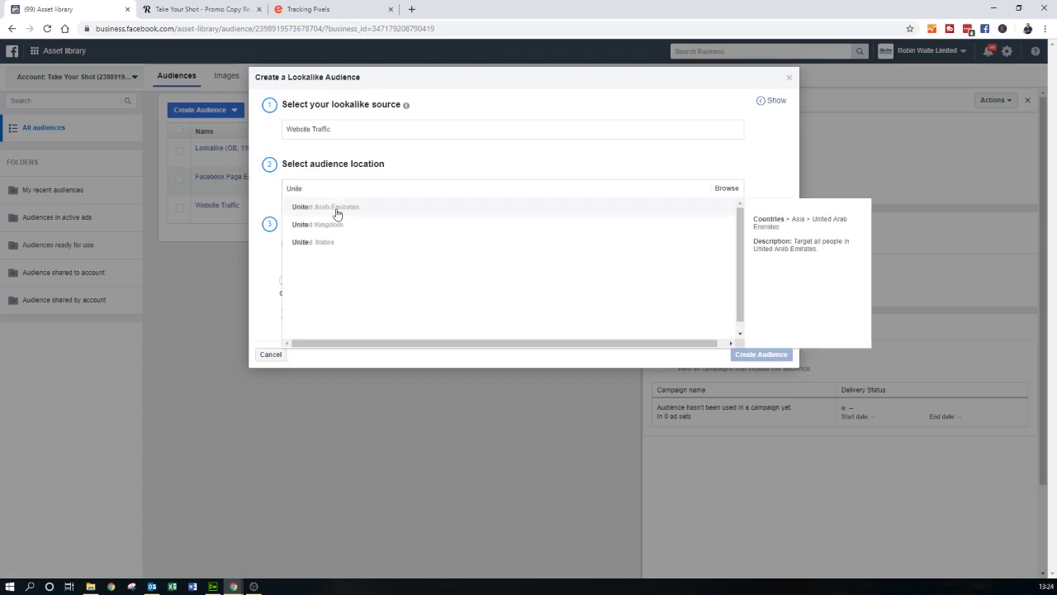
left_click(334, 226)
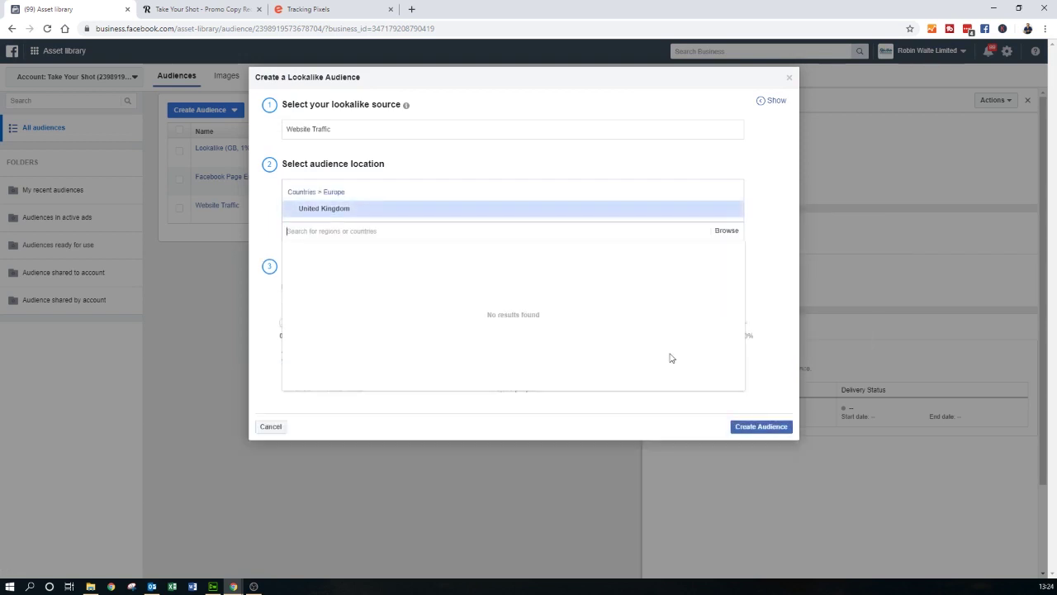
left_click(779, 347)
left_click(778, 428)
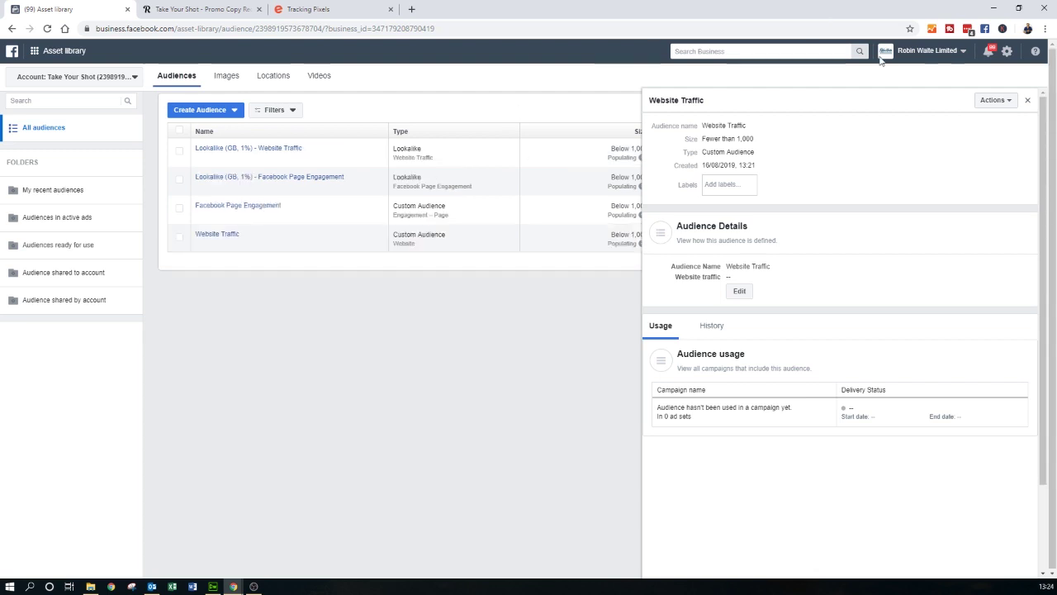
- Close the Website Traffic details and show the list of audience types to create
left_click(1030, 101)
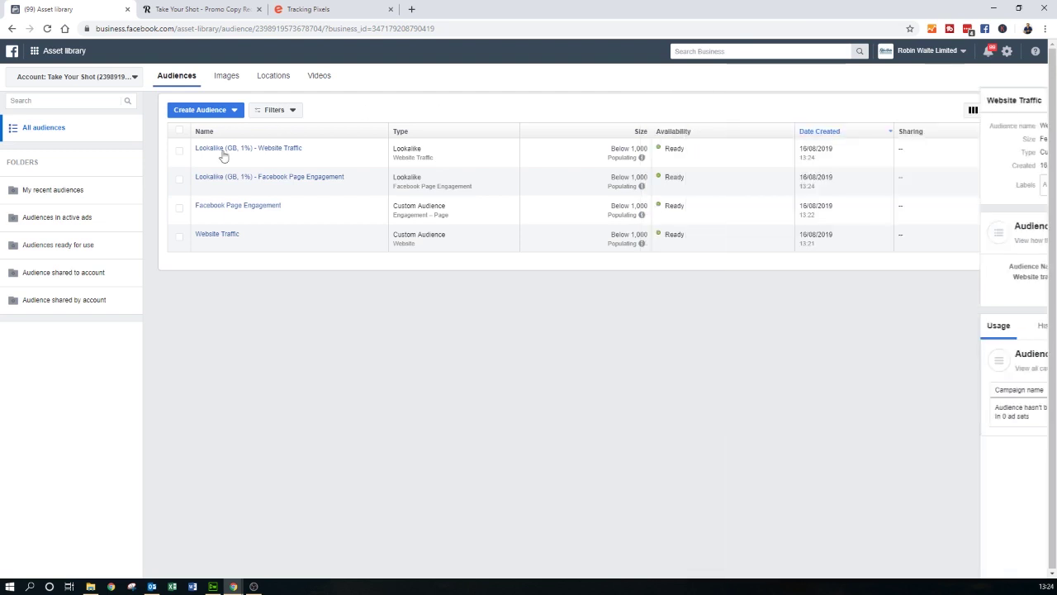
mouse_move(312, 184)
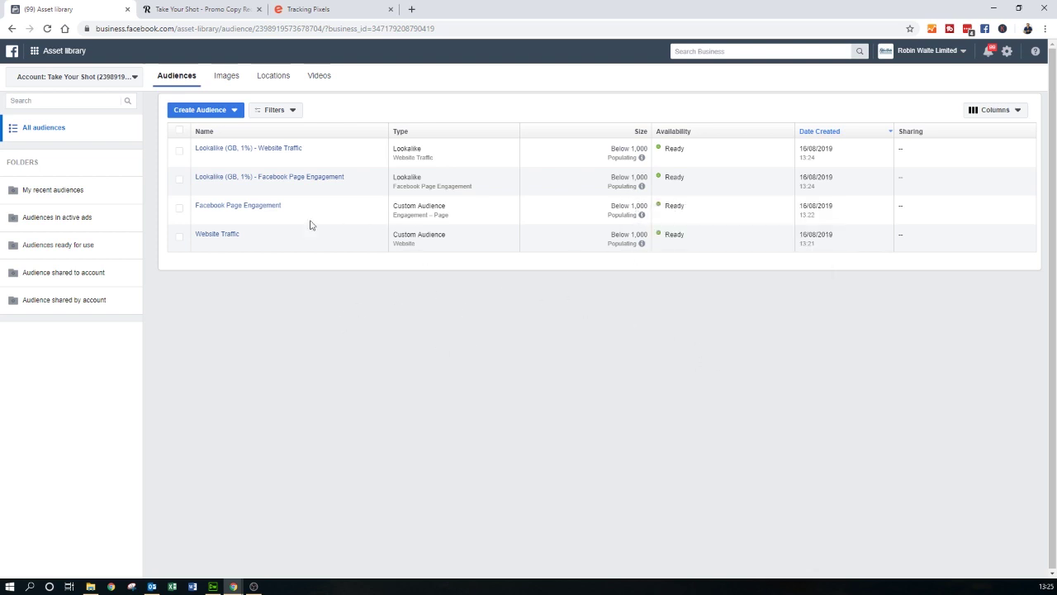
left_click(234, 110)
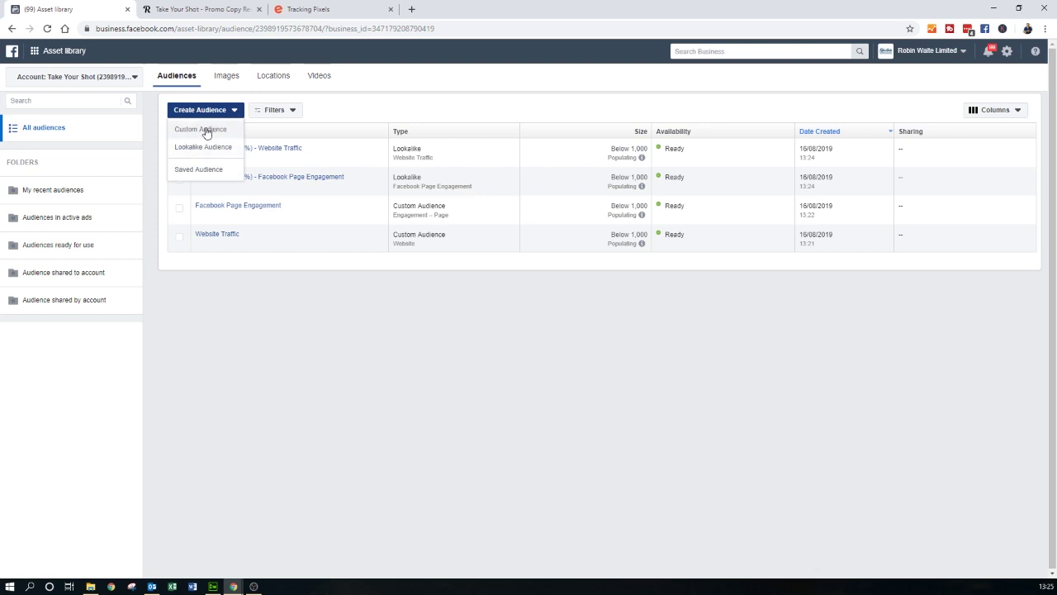
left_click(208, 132)
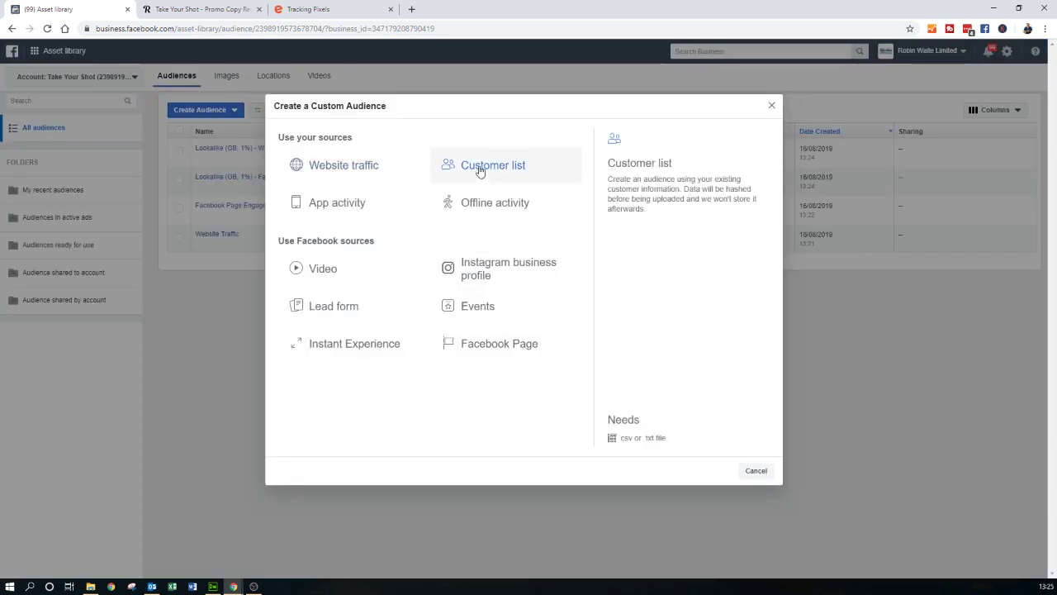
left_click(478, 171)
mouse_move(377, 212)
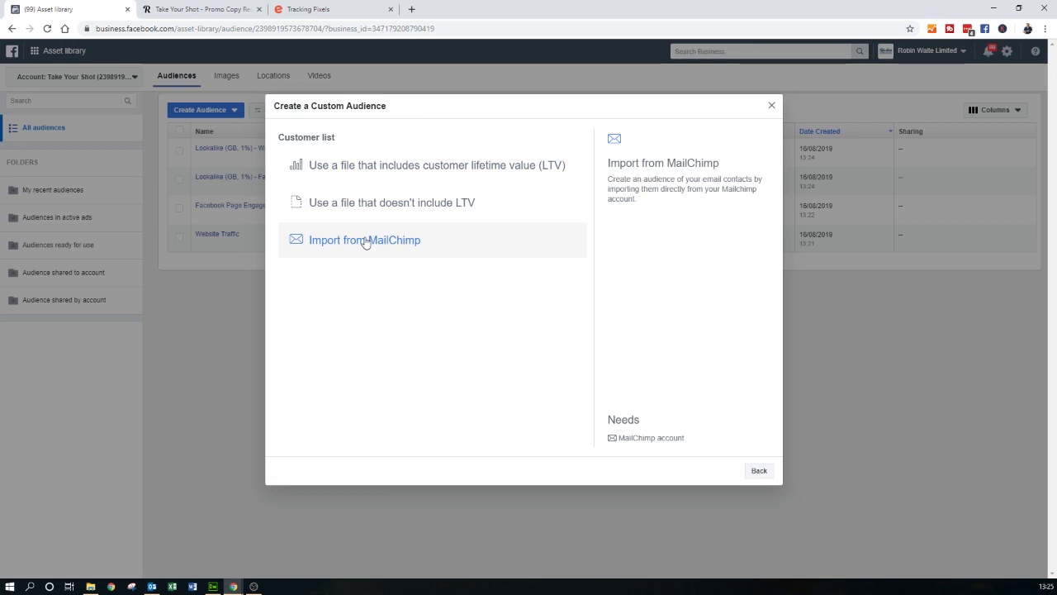
left_click(427, 165)
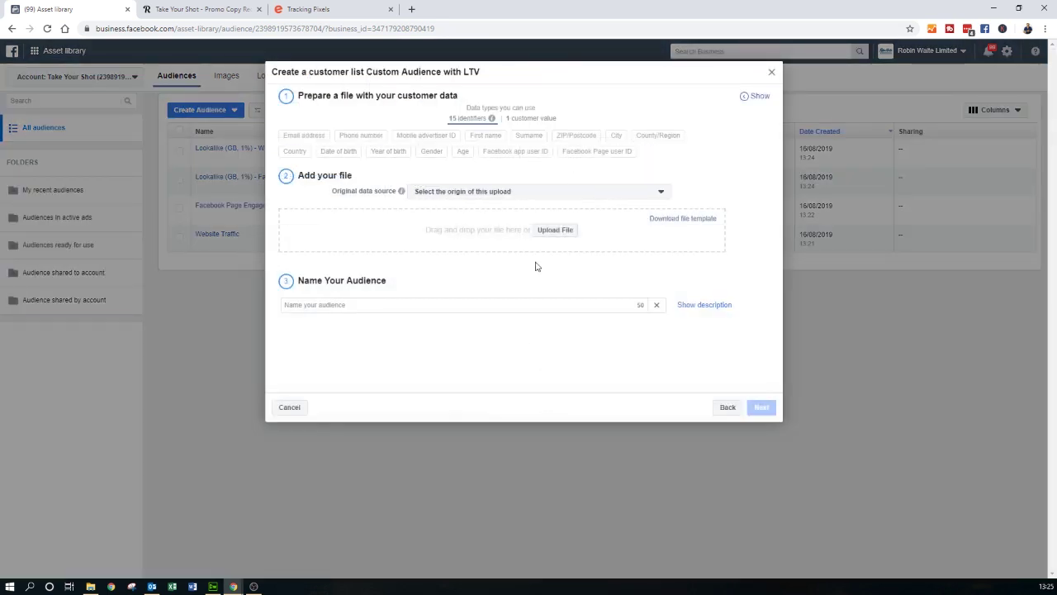
left_click(604, 193)
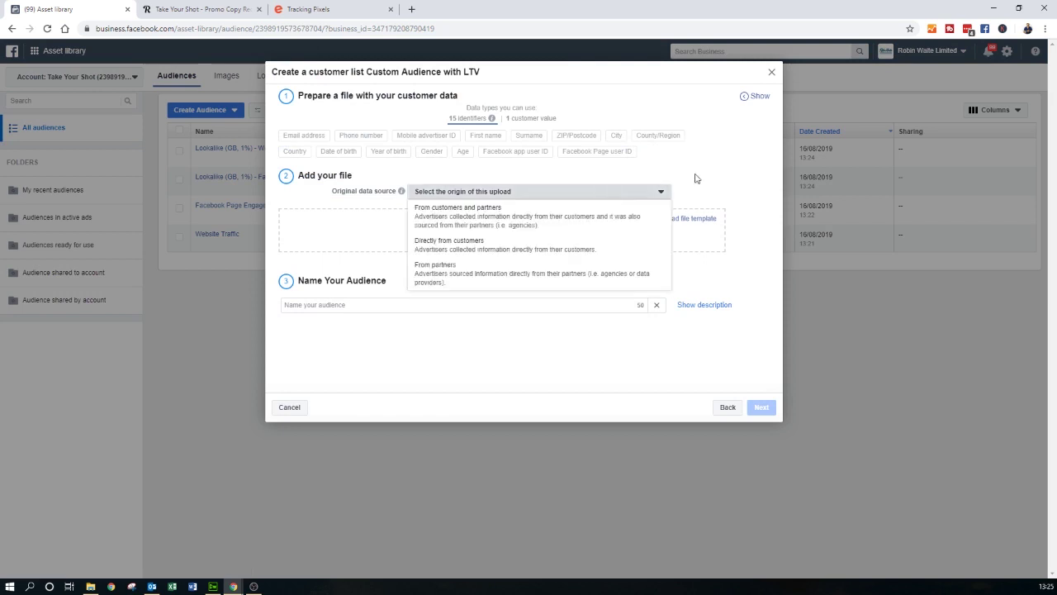
left_click(706, 161)
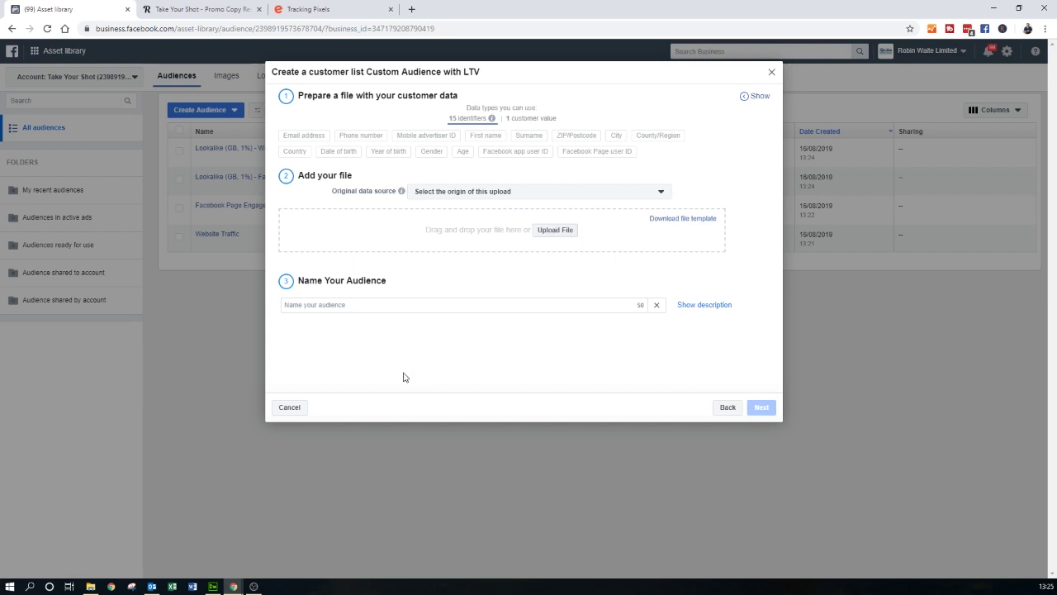
left_click(332, 305)
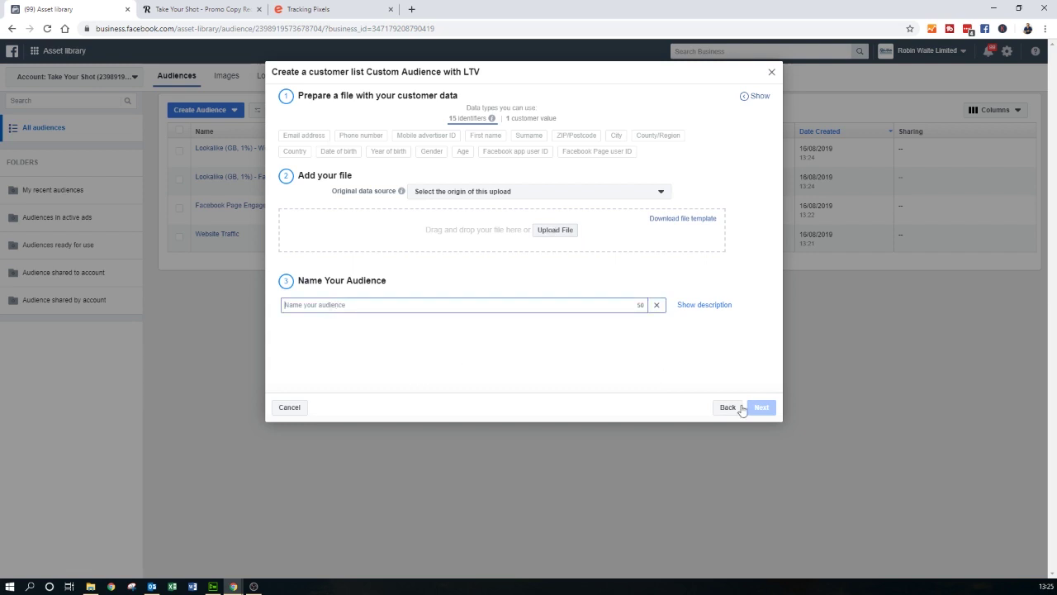
left_click(773, 75)
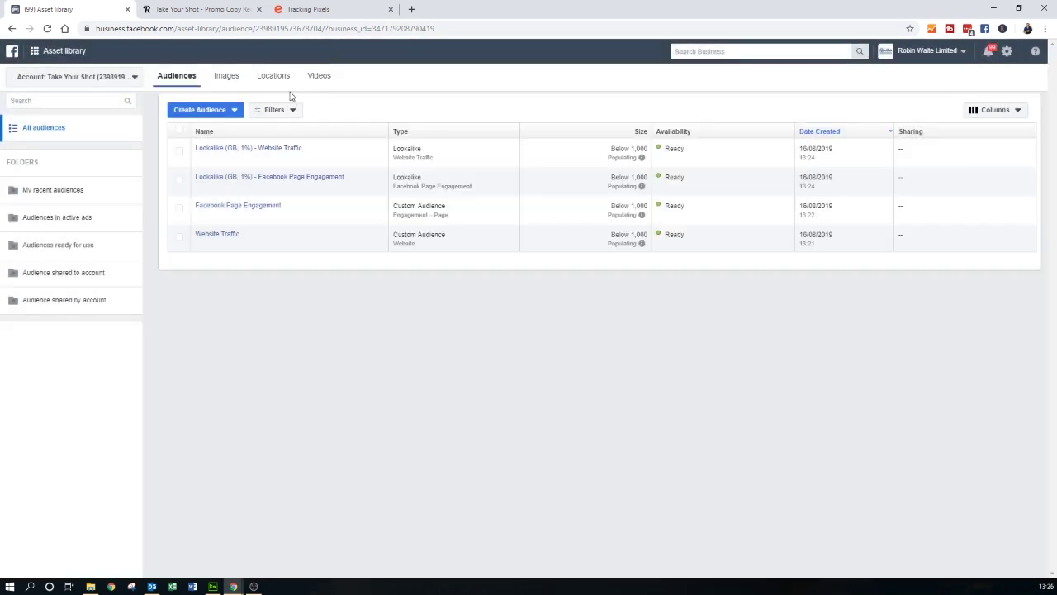